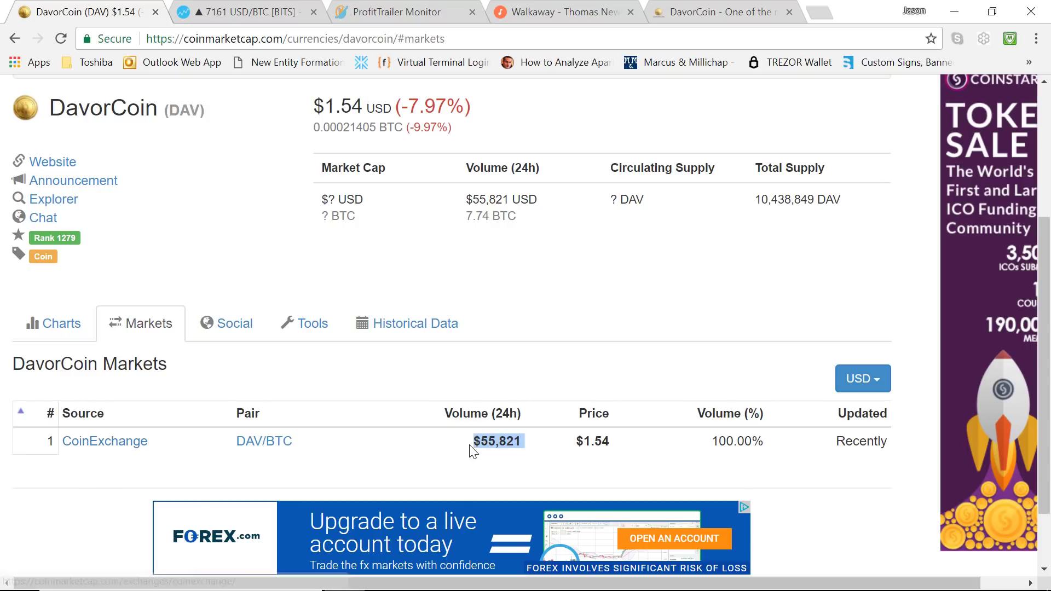
Examine DavorCoin's 24-hour volume and price in the CoinExchange row of the DavorCoin Markets table
drag(481, 441, 533, 445)
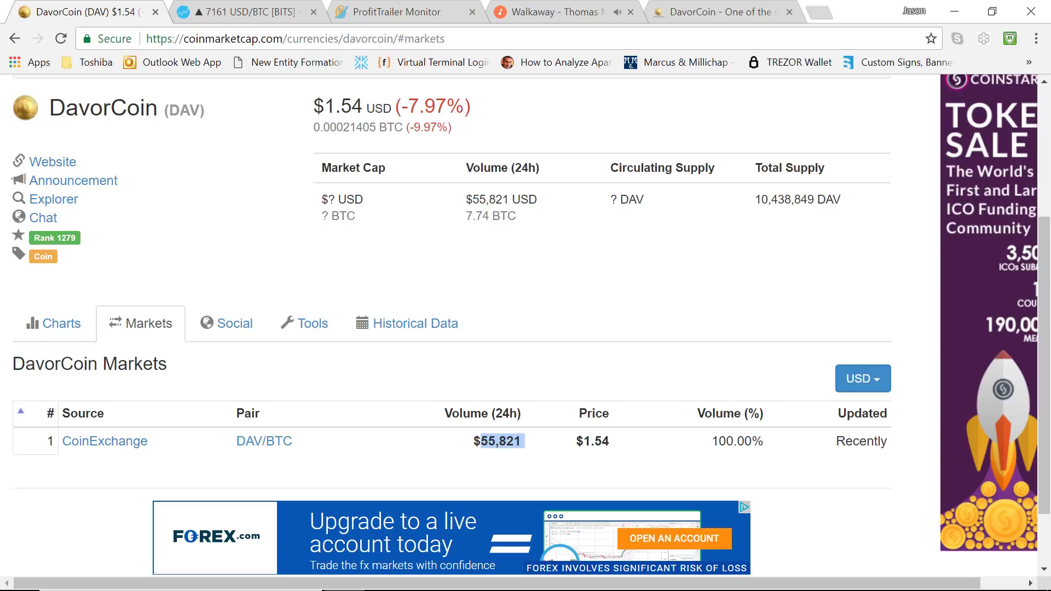
click(533, 462)
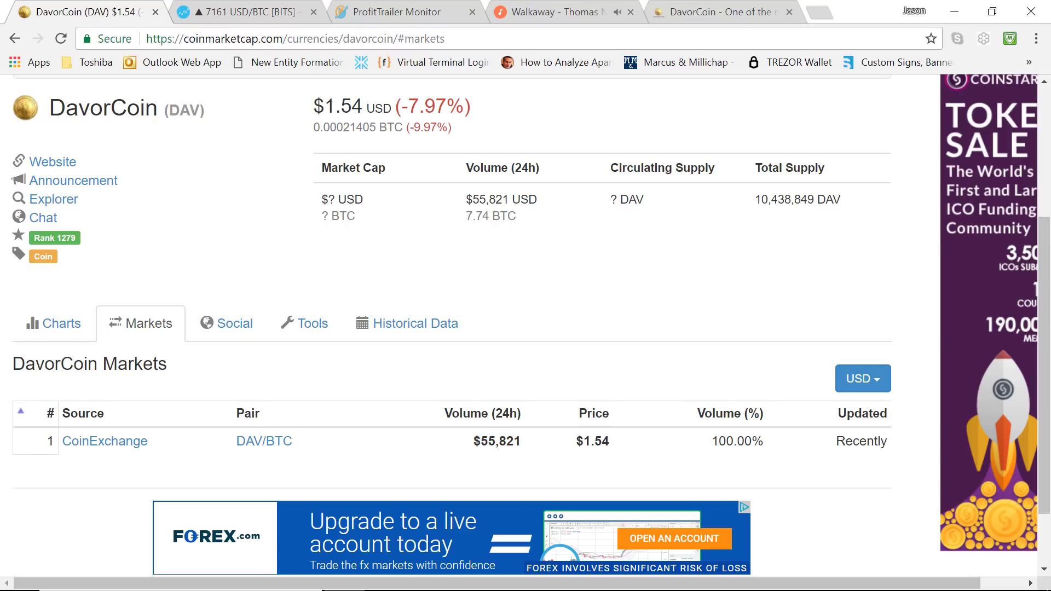
drag(583, 442, 612, 442)
click(648, 450)
Check the DAV price and volume on the davor.io site, and return to DavorCoin's CoinMarketCap page
click(659, 17)
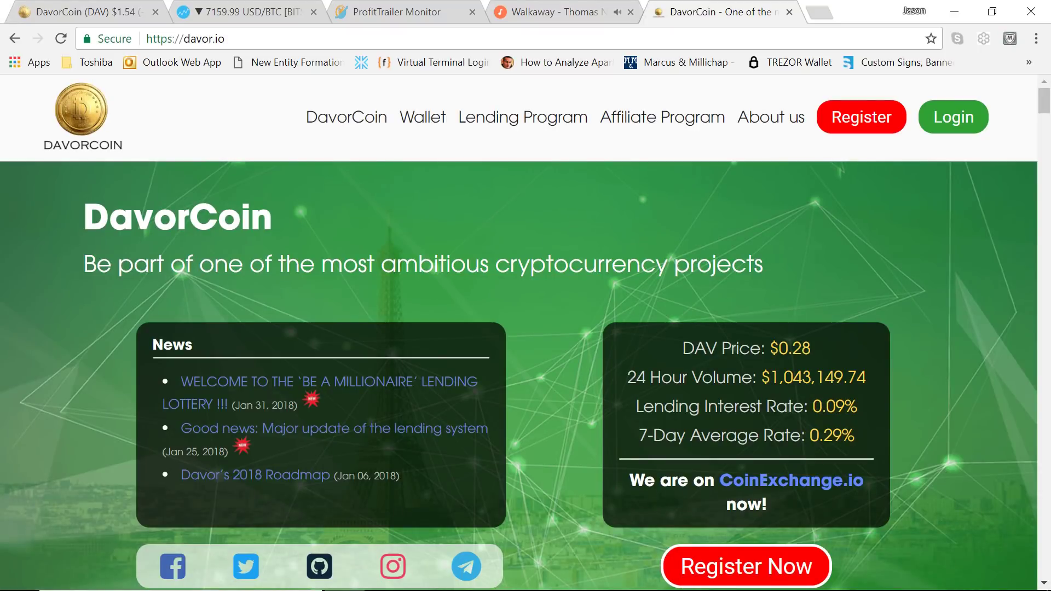
click(254, 15)
click(97, 16)
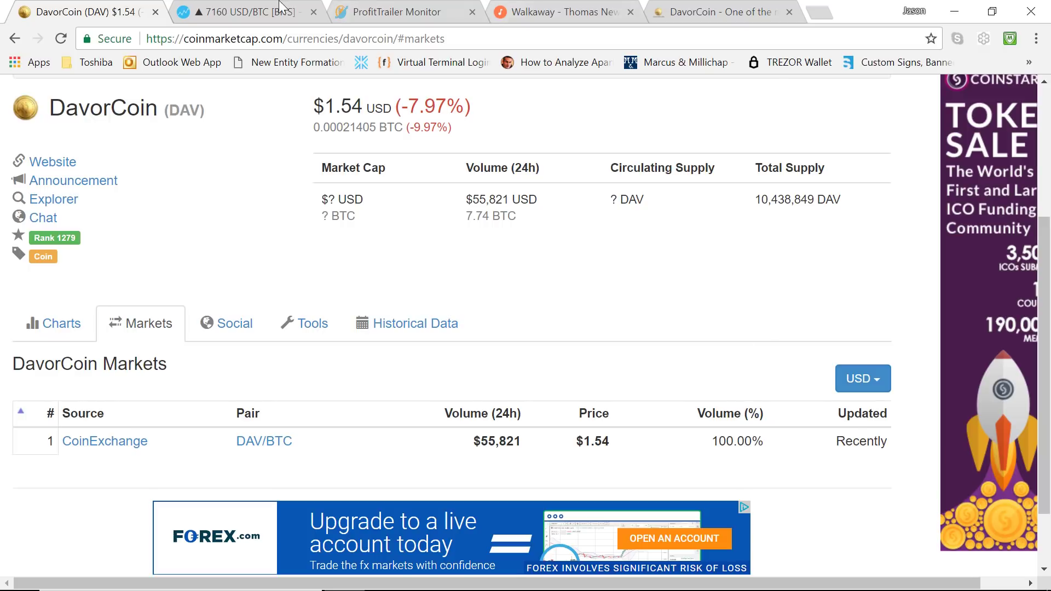
Switch to Coinigy's USD/BTC 15-minute chart and examine the recent candles
click(257, 12)
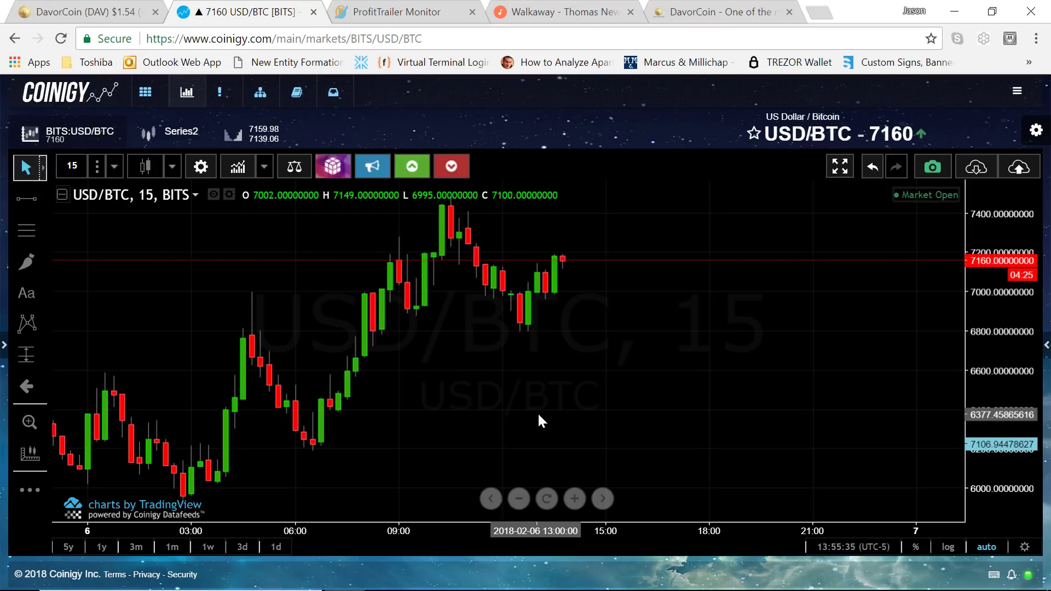
scroll(642, 372, up, 1)
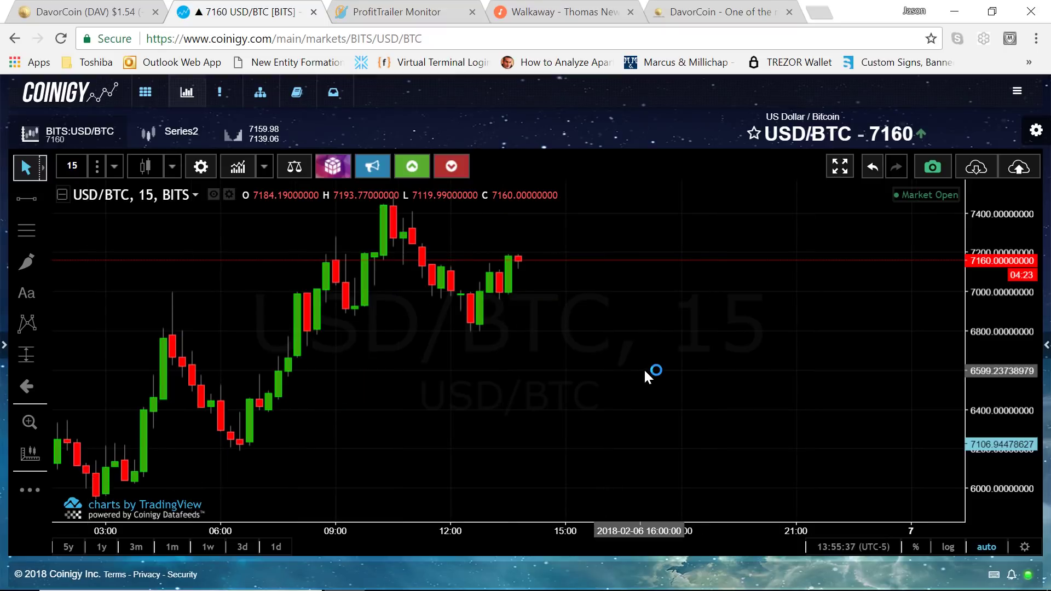
scroll(646, 371, down, 1)
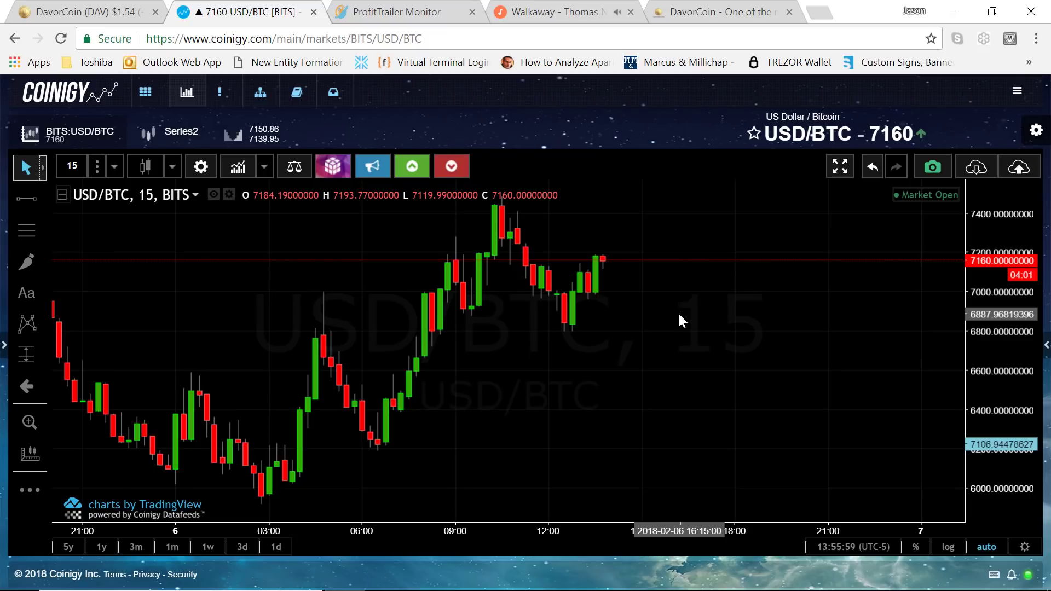
Draw a falling trend line from about 6,729 at 23:45 to about 5,896 at 04:45 on February 6, and dismiss the CoinDesk notification
click(36, 199)
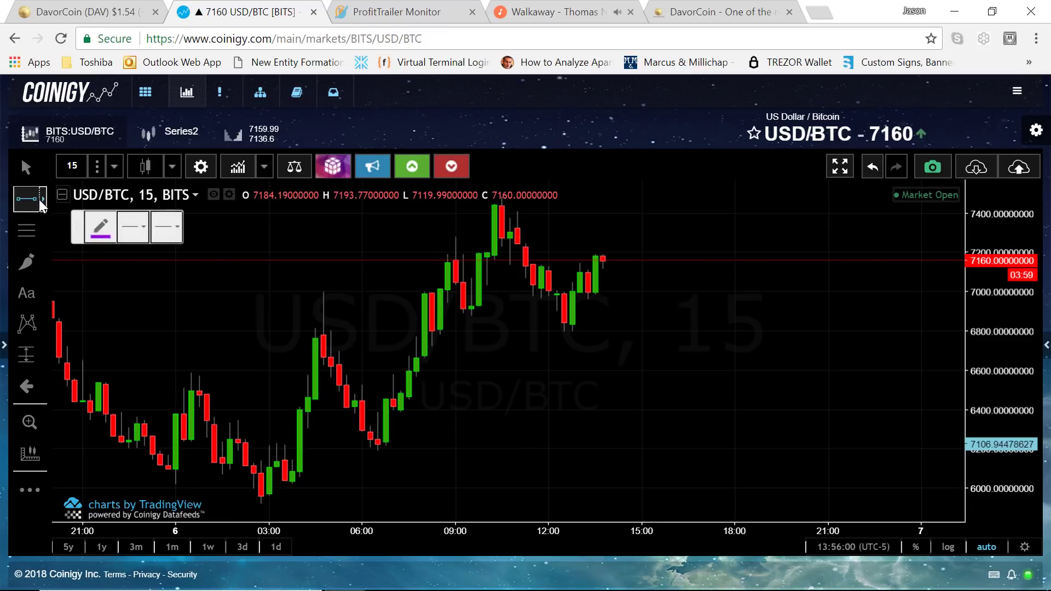
click(44, 200)
click(113, 202)
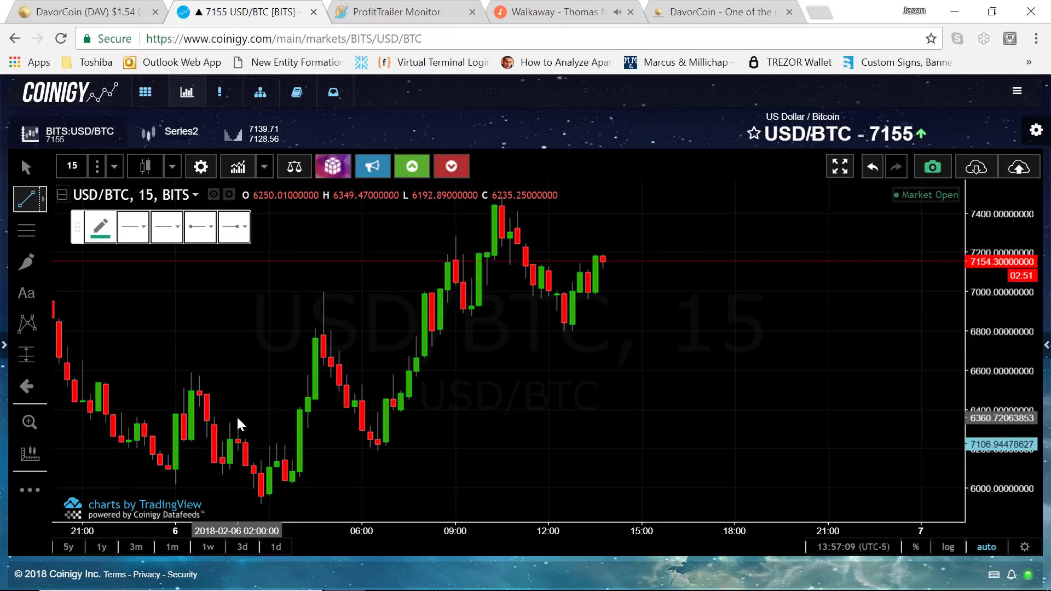
click(194, 373)
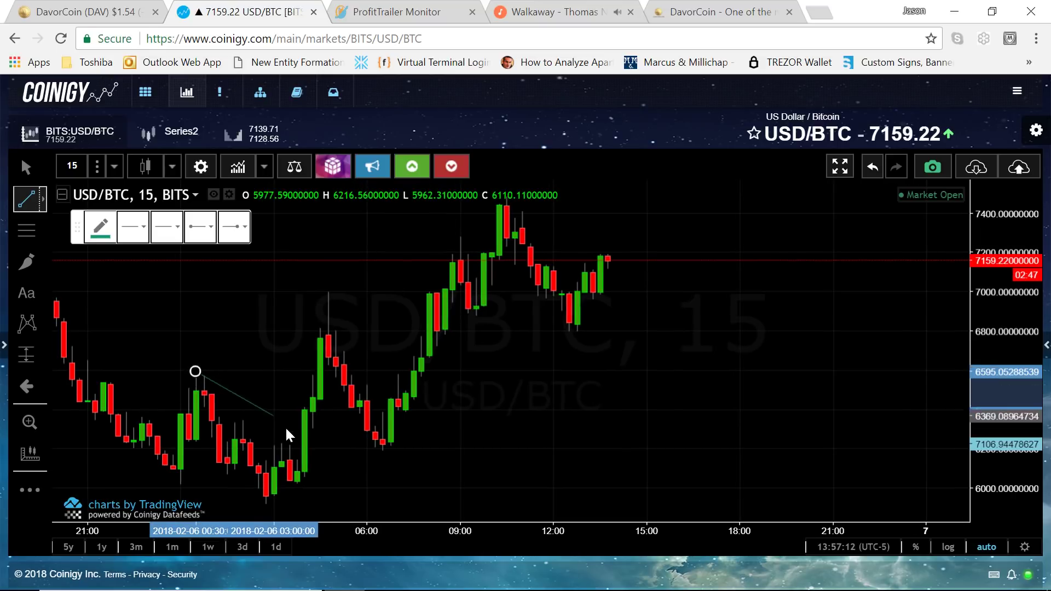
click(327, 508)
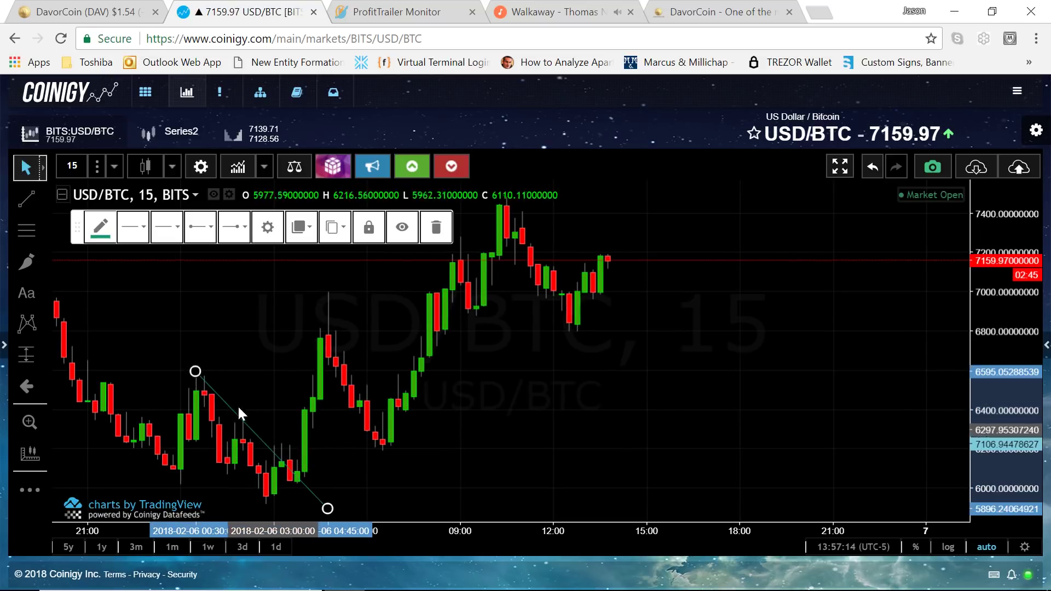
drag(195, 371, 174, 346)
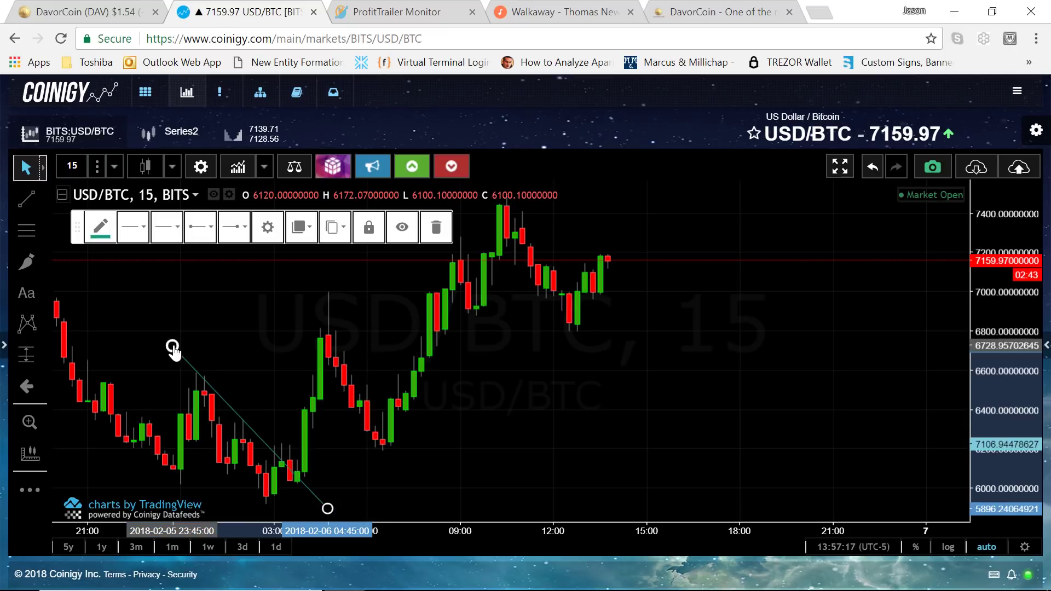
click(189, 342)
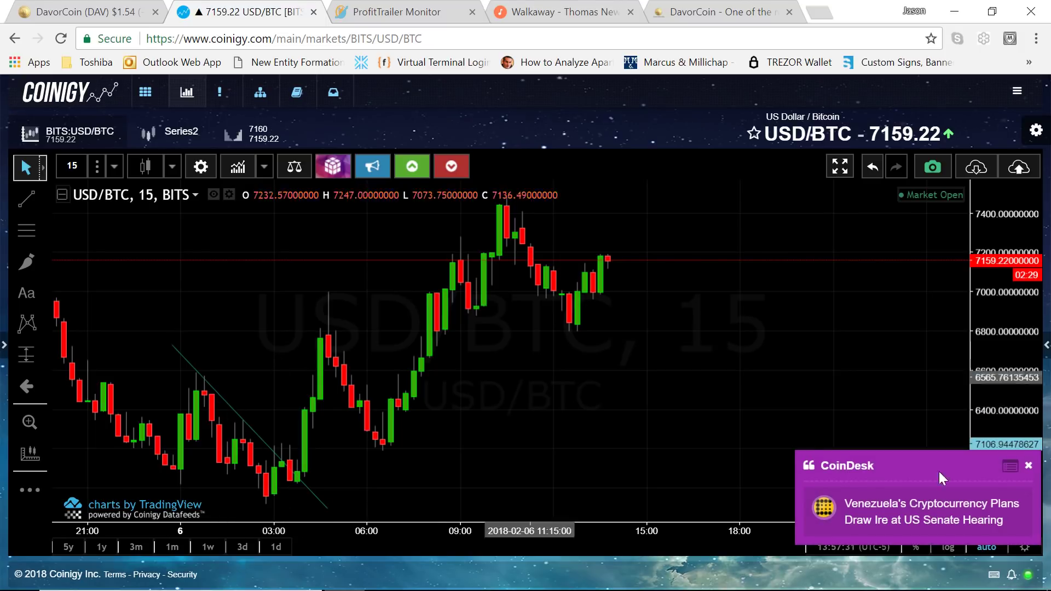
click(1028, 466)
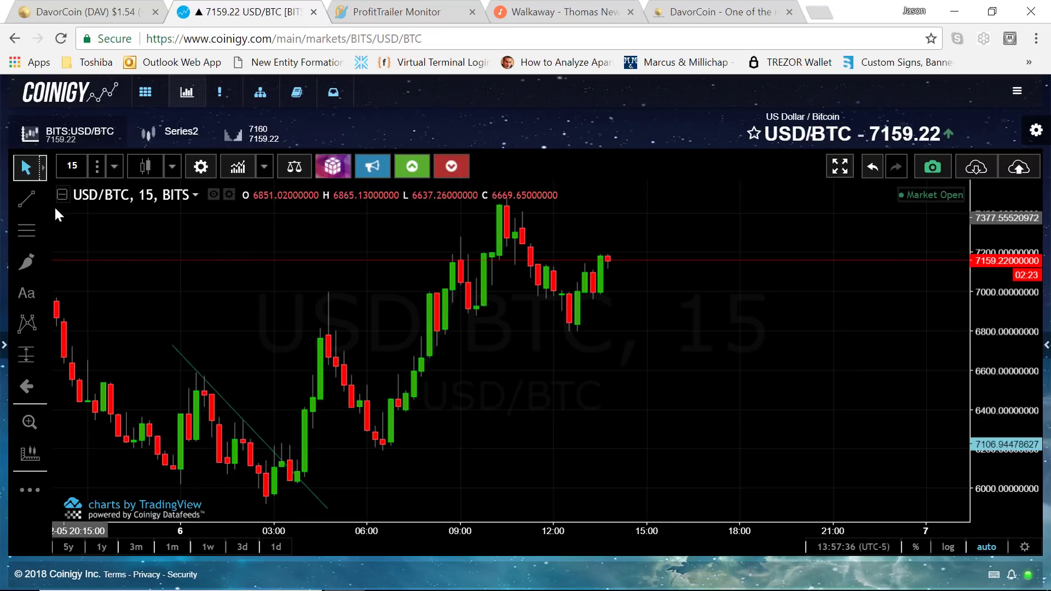
Draw a rising trend line from about 6,018 at 00:00 to about 6,273 at 07:00 on February 6
click(27, 198)
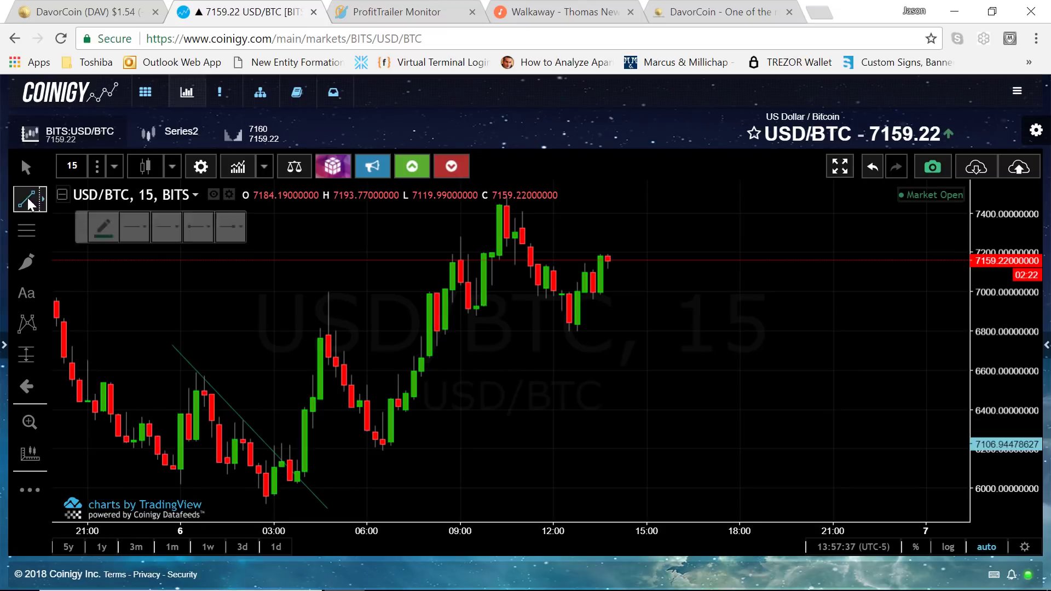
click(180, 484)
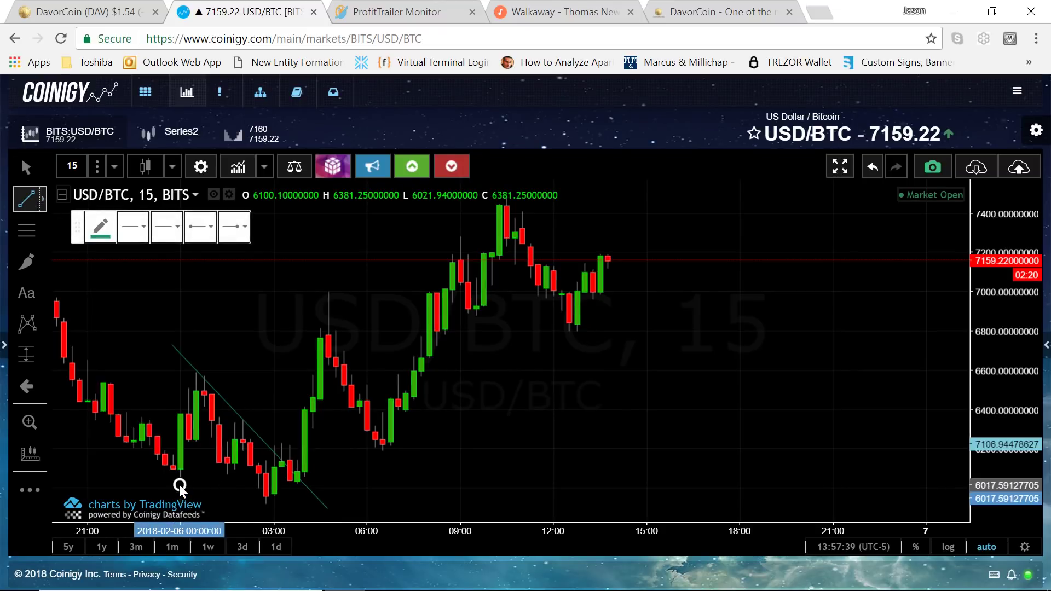
click(398, 434)
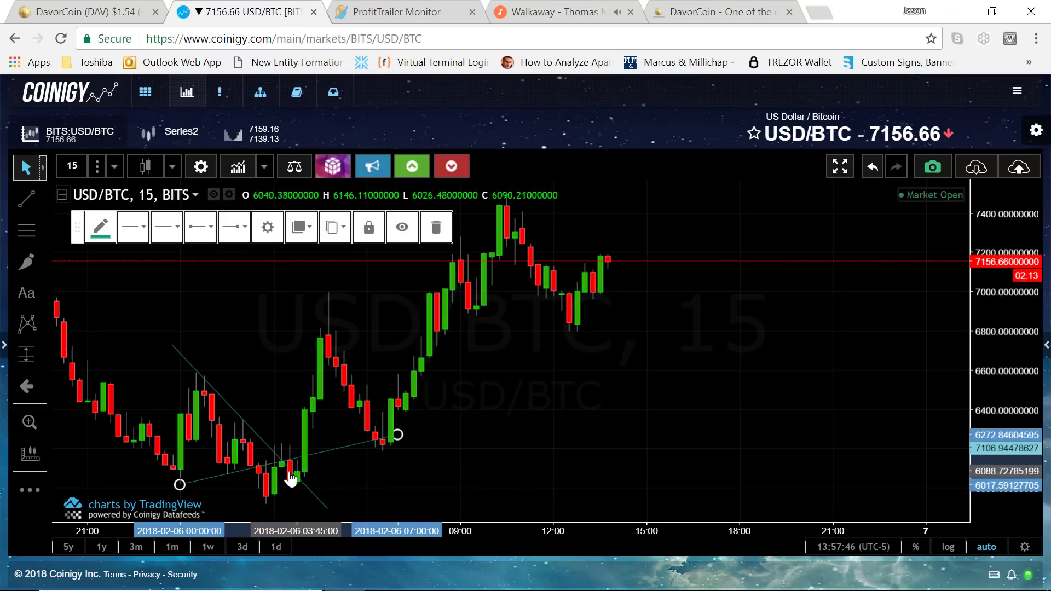
Delete both the falling and the rising trend line from the USD/BTC chart
click(261, 439)
key(Delete)
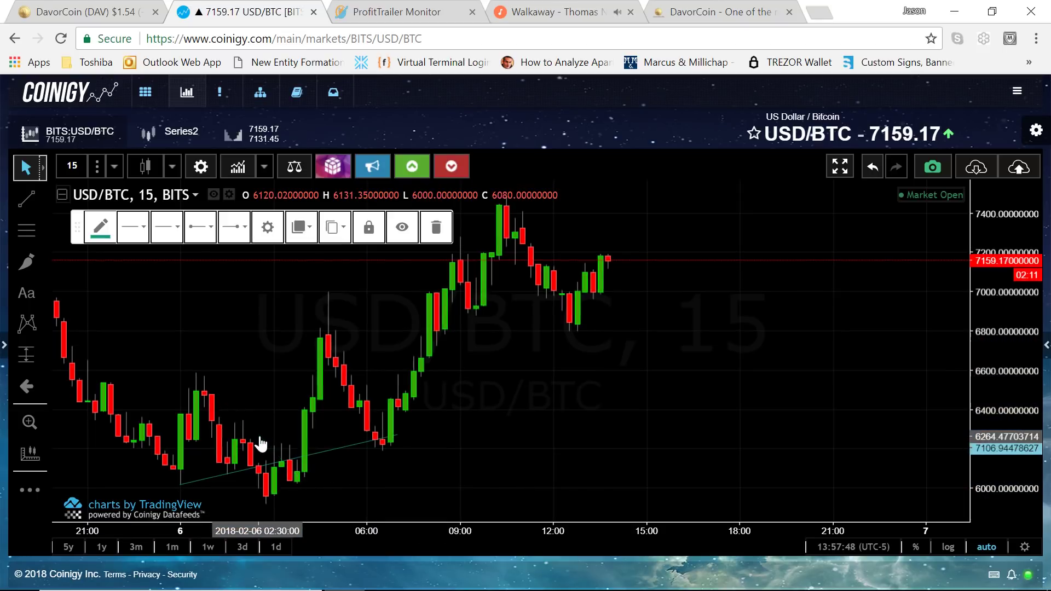
click(257, 469)
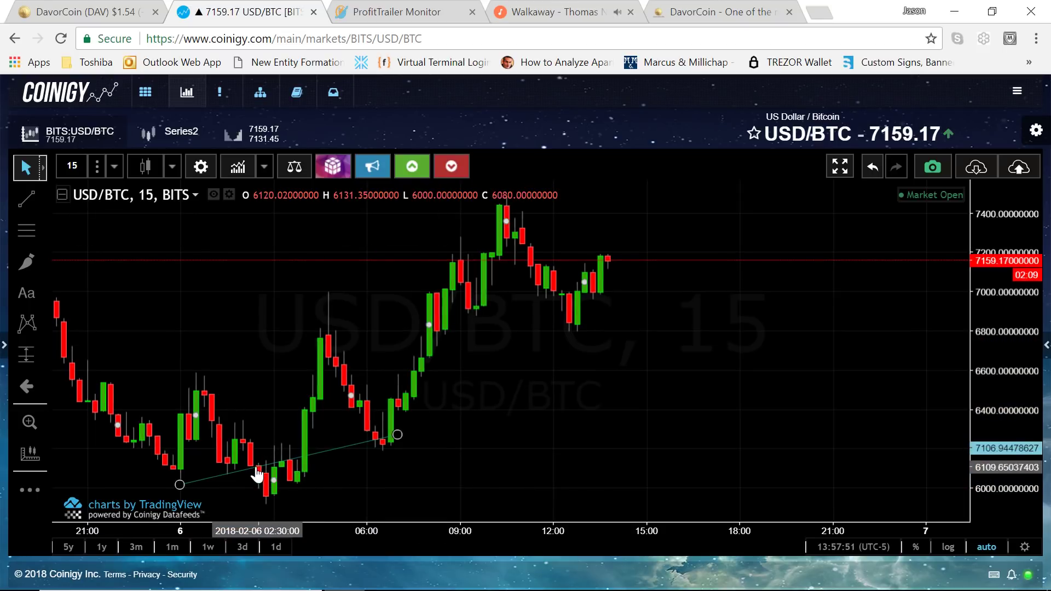
key(Delete)
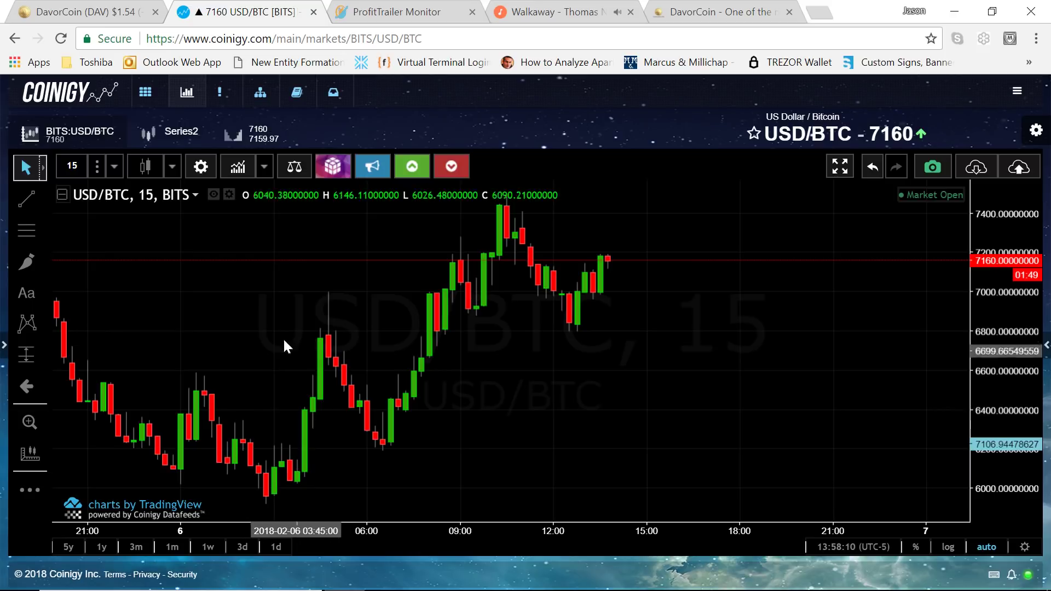
Draw a rising trend line from about 6,398 at 07:15 to about 7,495 at 12:30 on February 6, and delete it
click(35, 203)
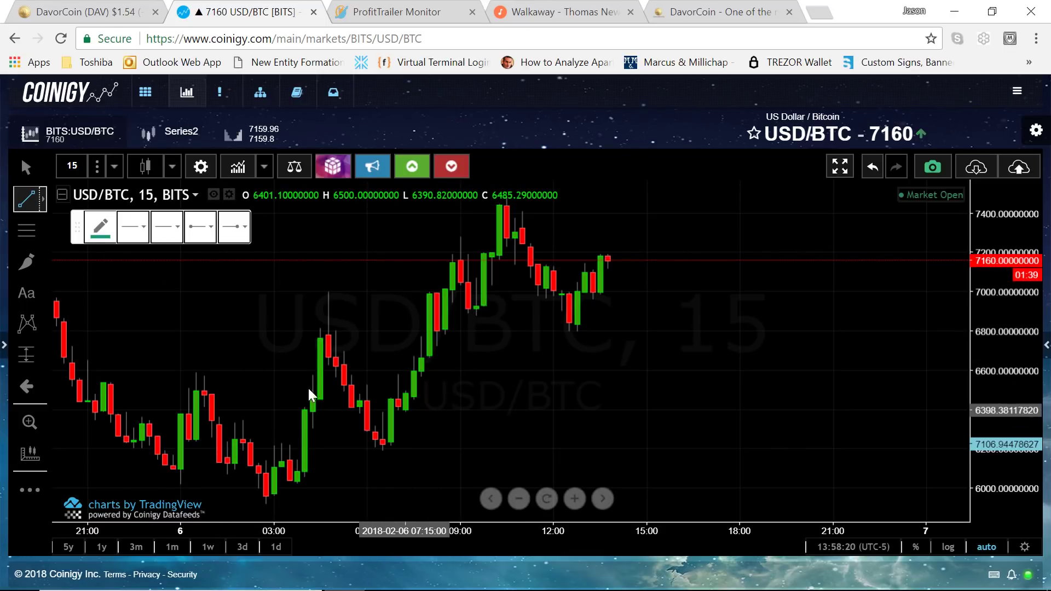
click(405, 410)
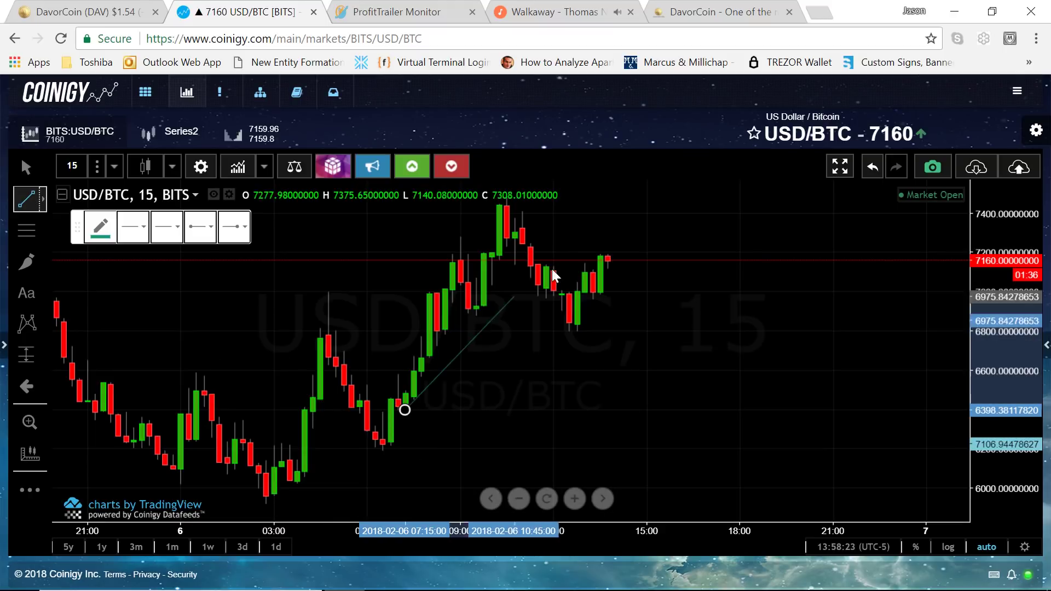
click(569, 196)
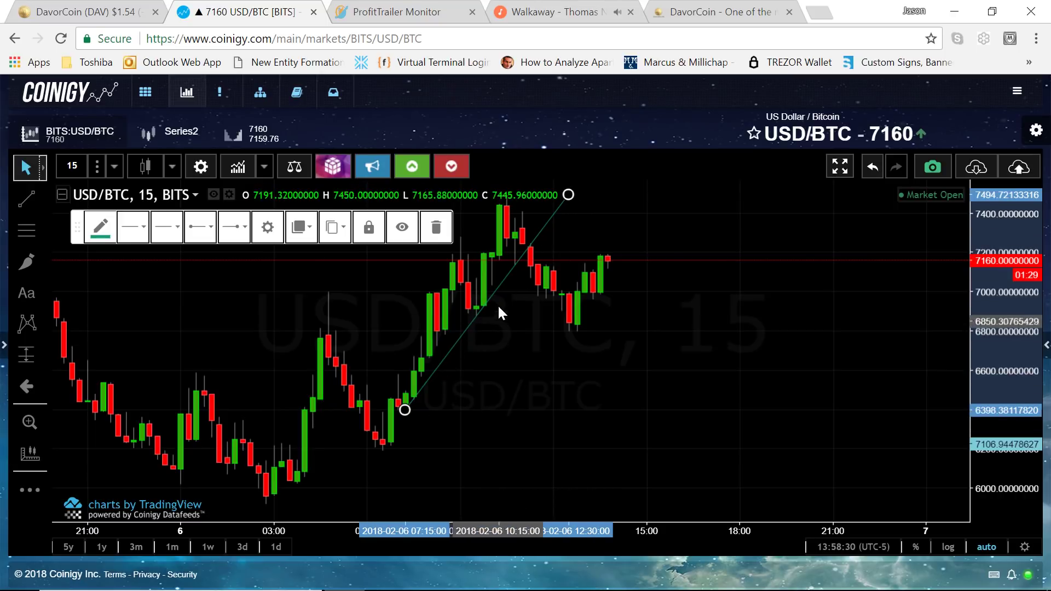
key(Delete)
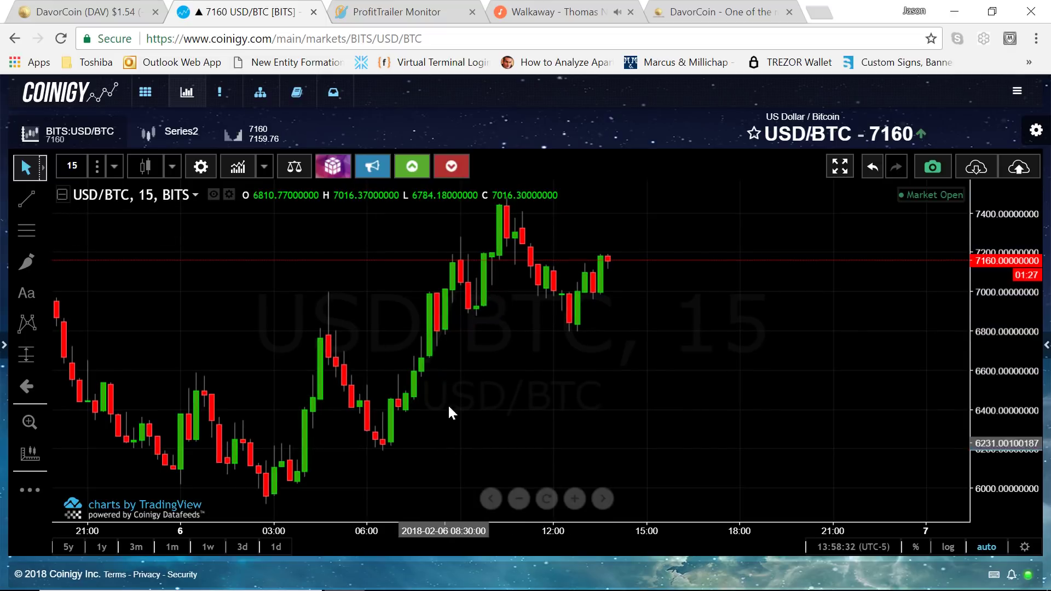
Draw a falling trend line from about 6,595 at 00:30 to about 5,905 at 04:30 on February 6, and delete it
click(26, 198)
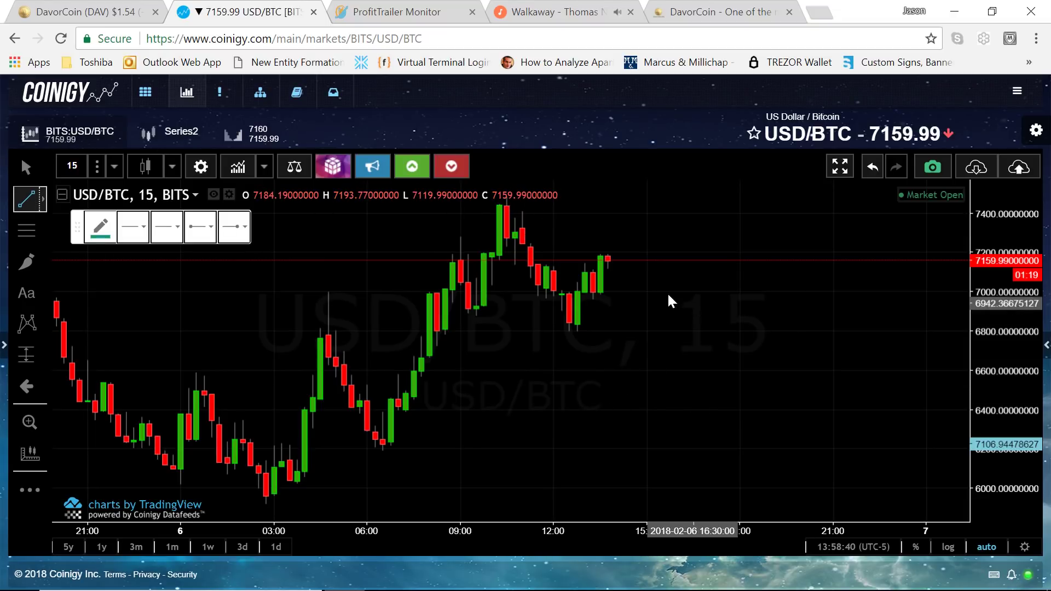
scroll(413, 391, down, 1)
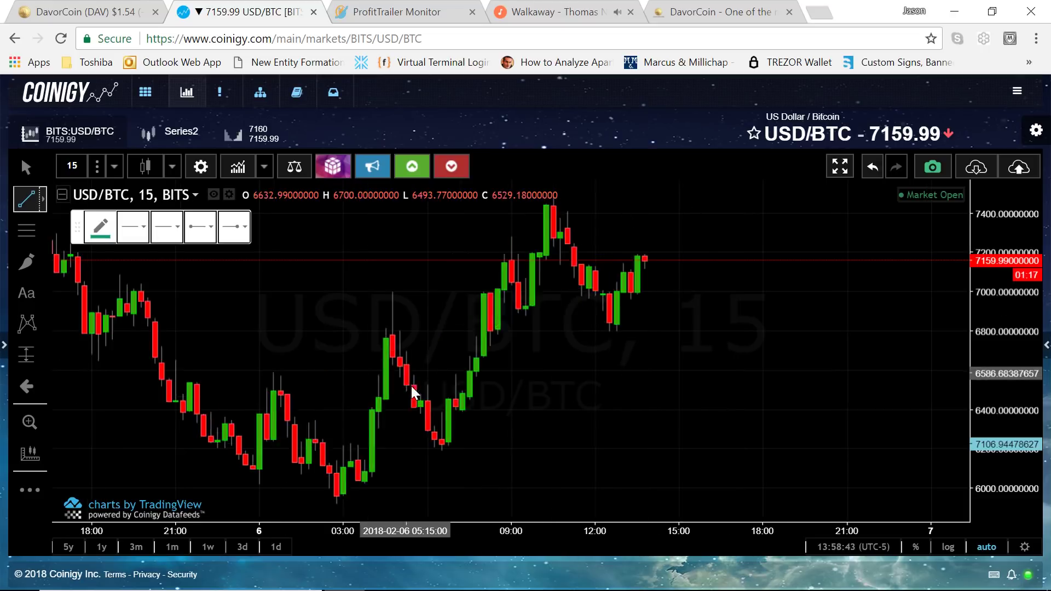
scroll(413, 391, down, 1)
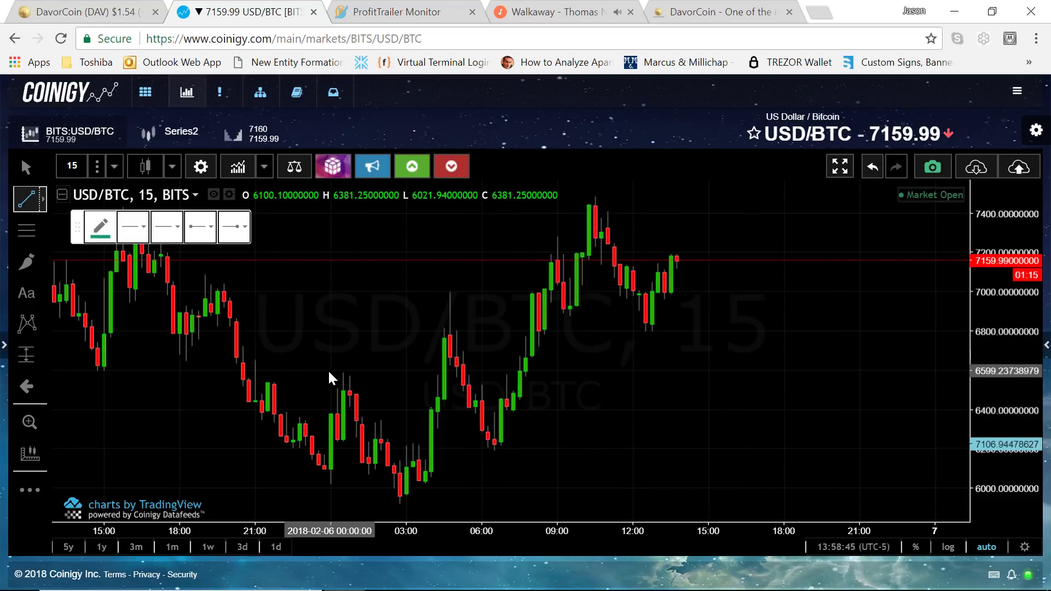
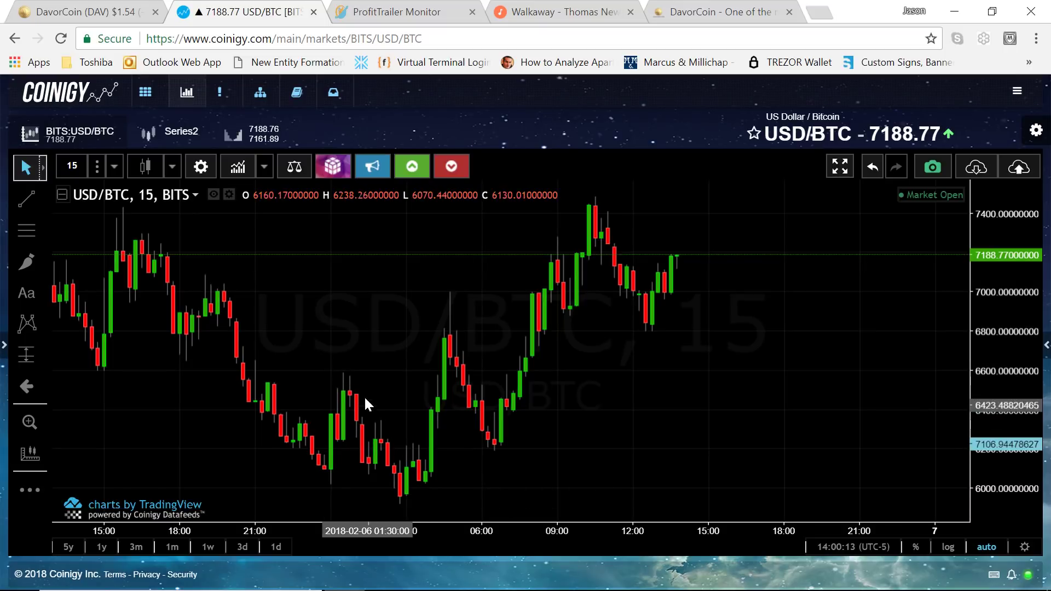
click(26, 198)
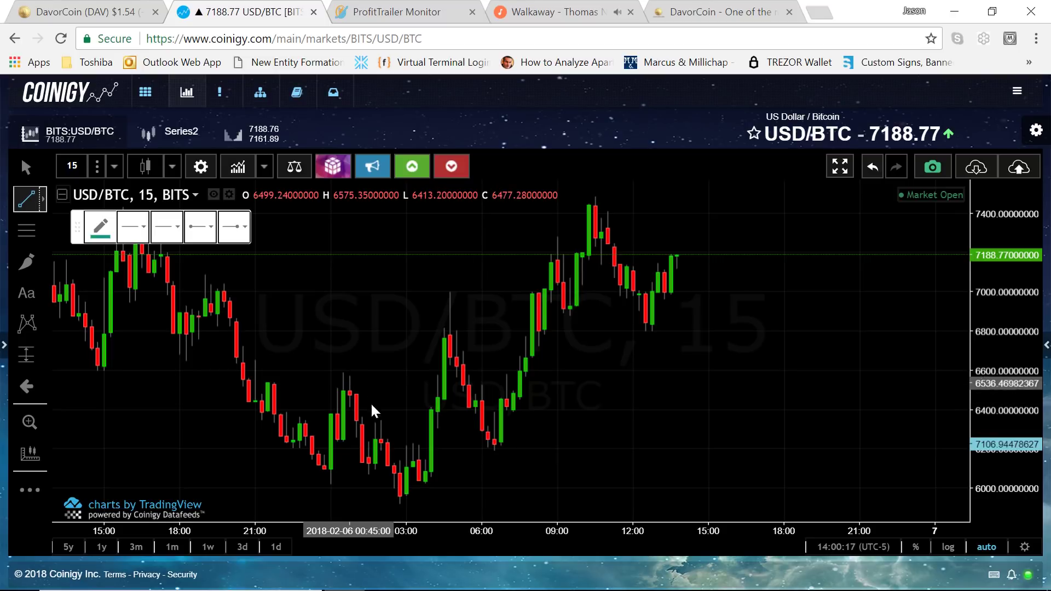
click(342, 371)
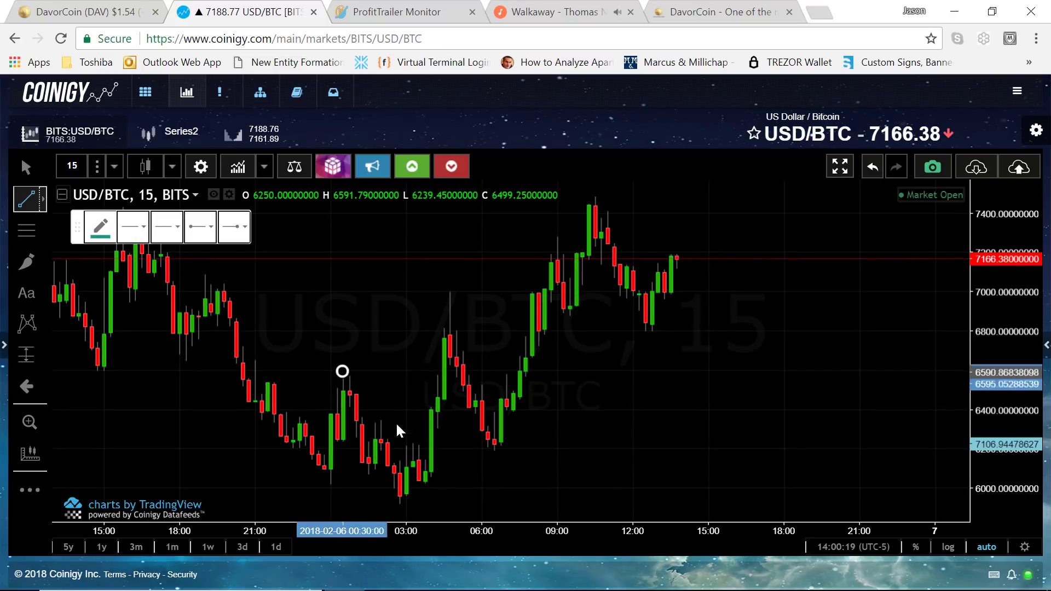
click(443, 507)
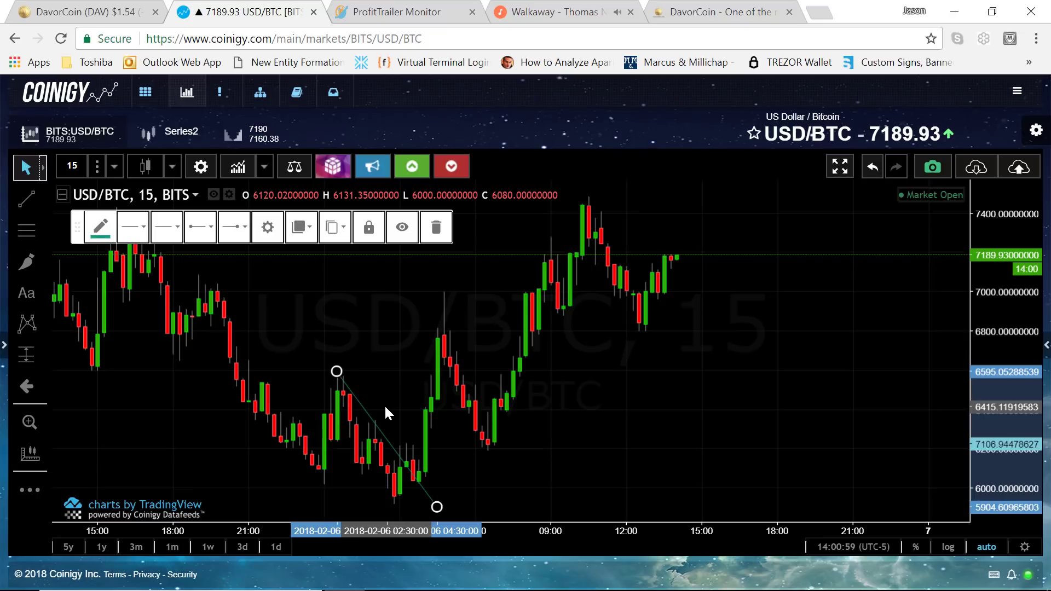
key(Delete)
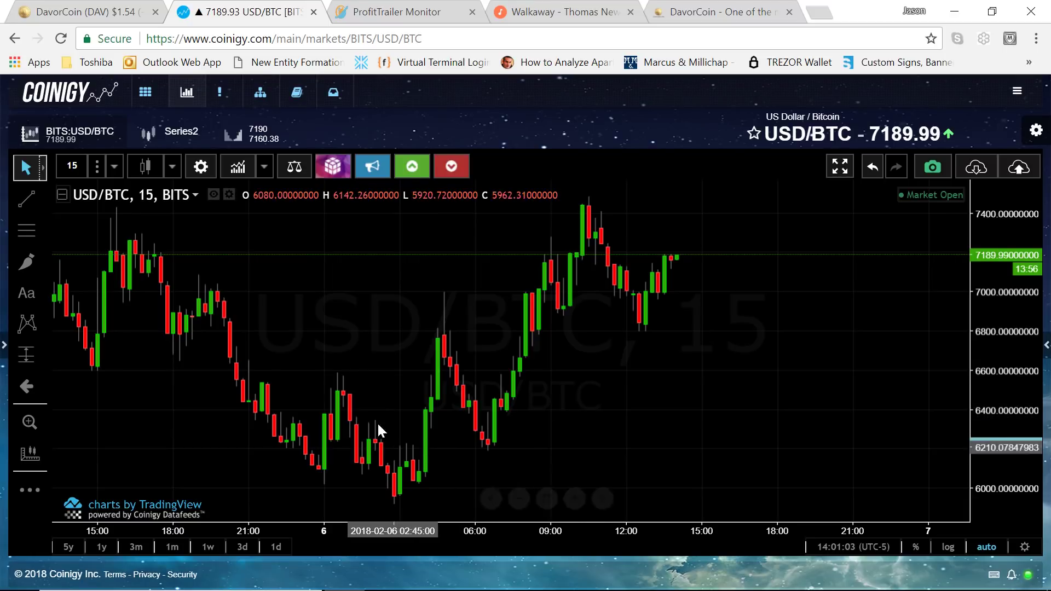
Draw a steep rising trend line from the latest swing low at about 6,804 up past the 7,400 level
click(26, 199)
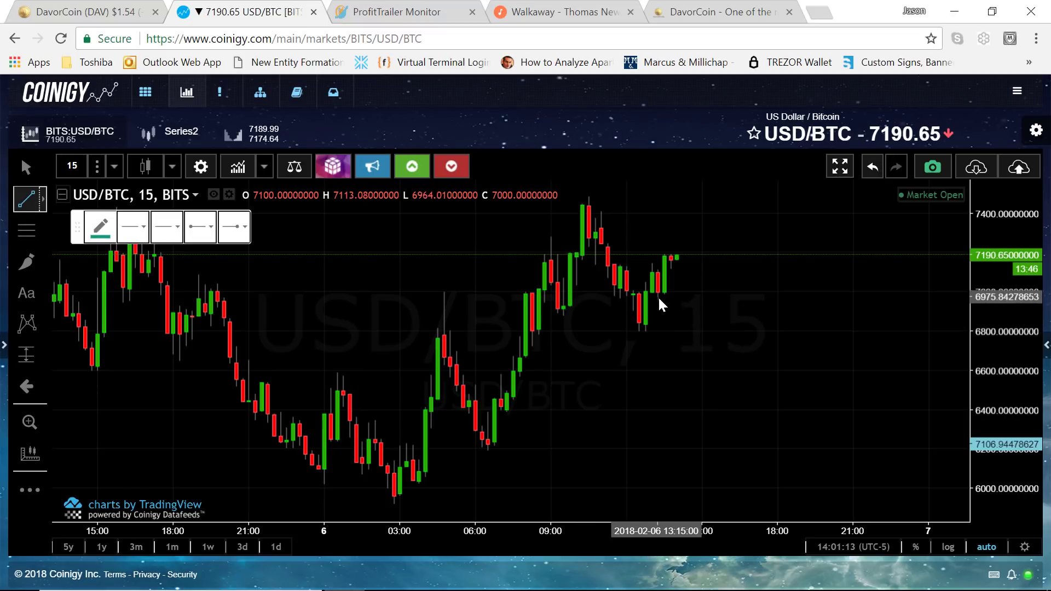
click(638, 330)
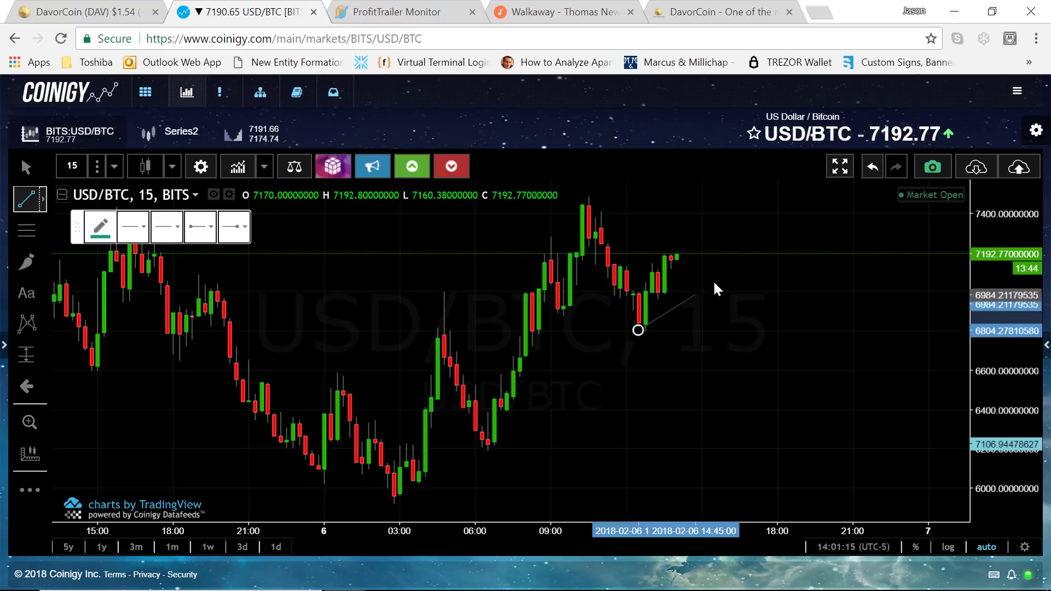
click(726, 192)
click(722, 241)
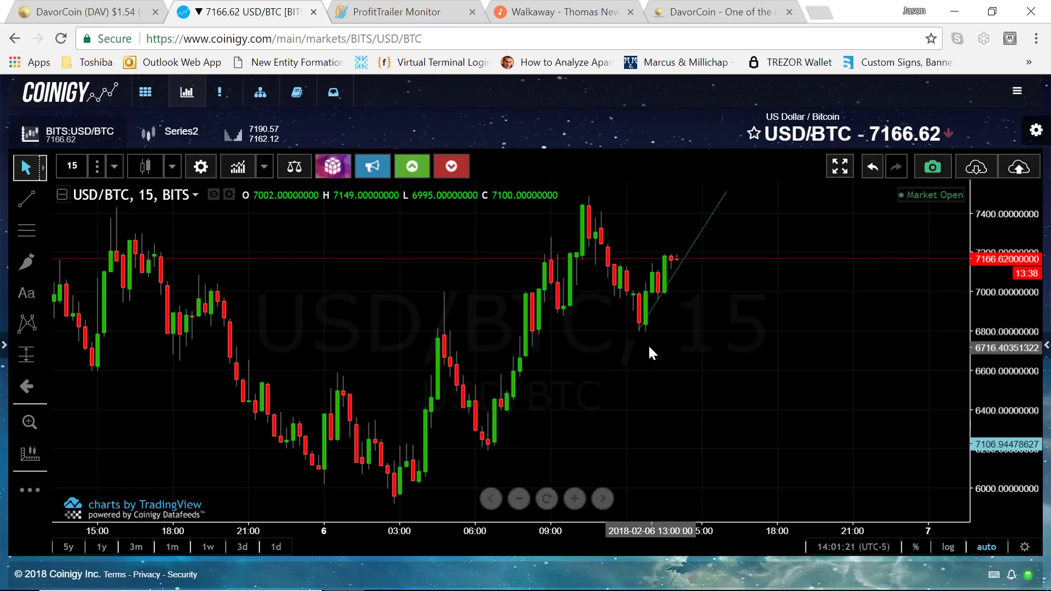
Move the lower end of the rising trend line to about 6,792 at 12:30 on February 6
mouse_move(639, 330)
mouse_down()
mouse_move(651, 346)
mouse_move(638, 330)
mouse_up()
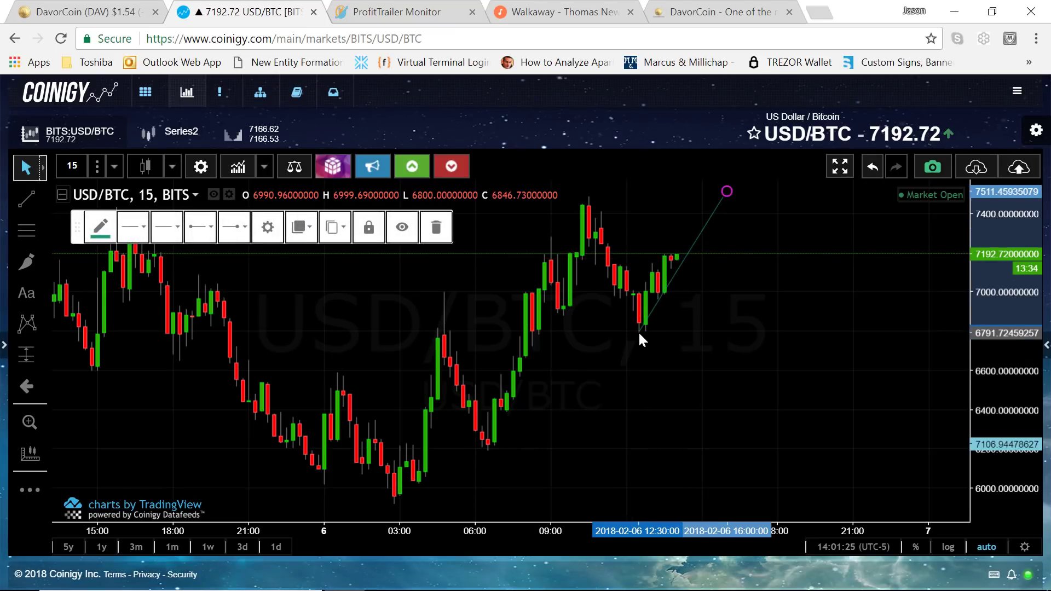
click(657, 349)
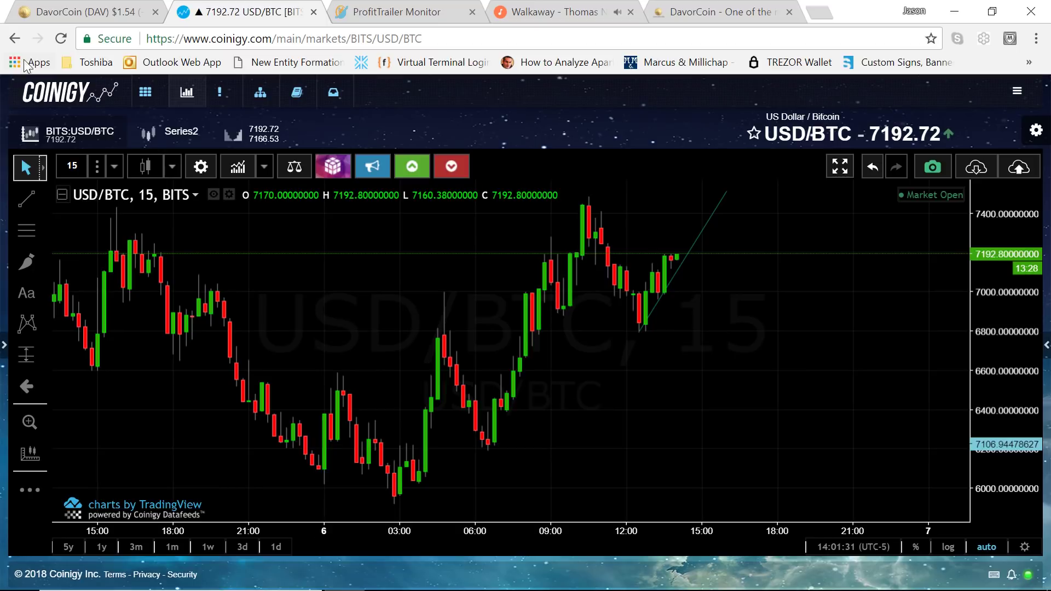
Draw a falling trend line from about 7,499 at 10:30 to about 6,666 at 15:00 on February 6
click(26, 198)
click(588, 189)
click(681, 309)
click(585, 183)
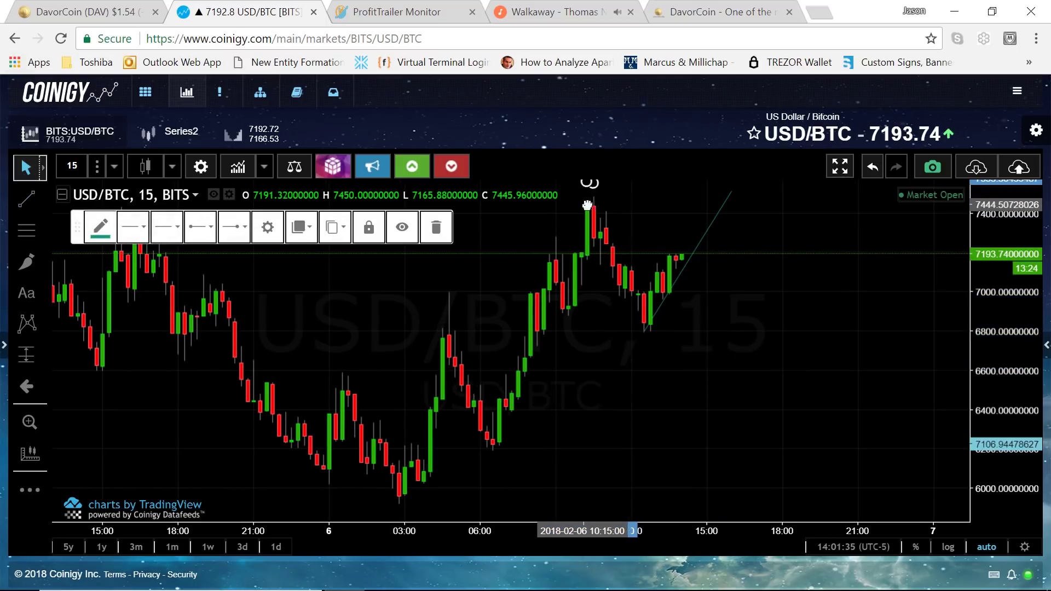
click(589, 213)
click(26, 198)
click(592, 193)
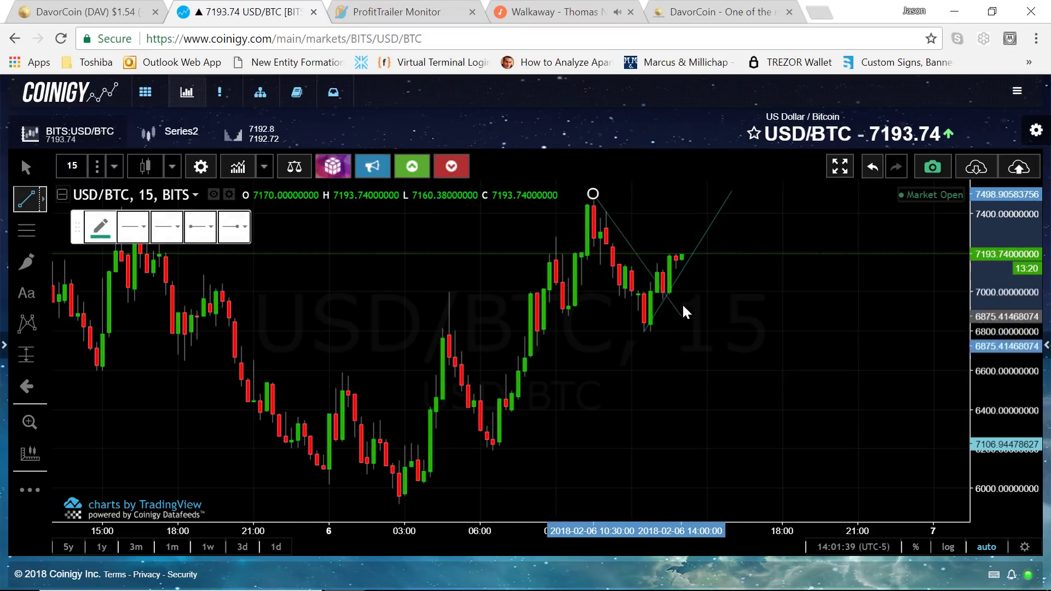
click(706, 358)
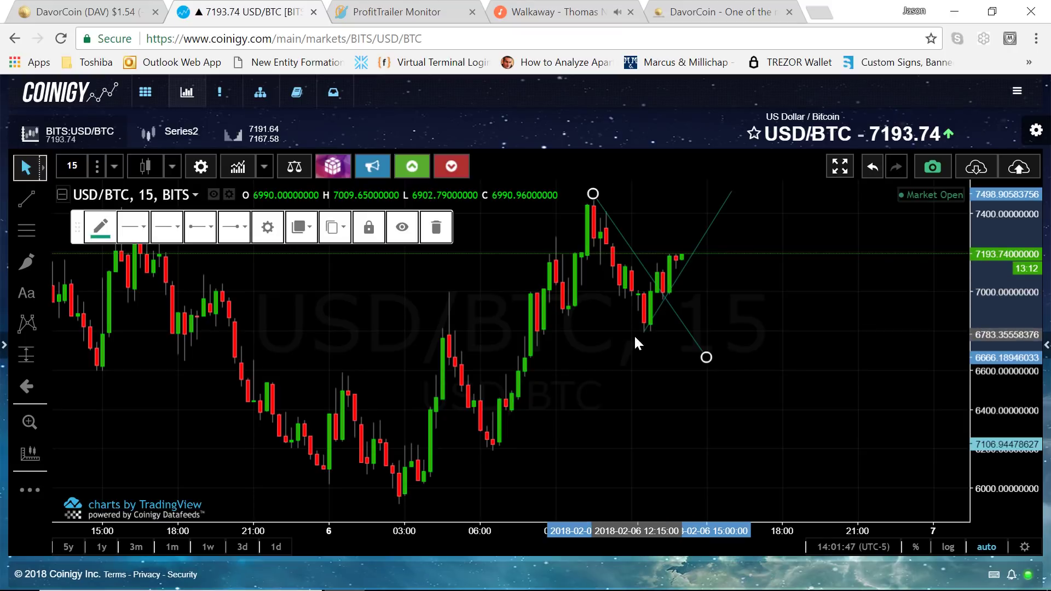
Delete both crossing trend lines, the rising one and the falling one, from the latest price swing
click(657, 313)
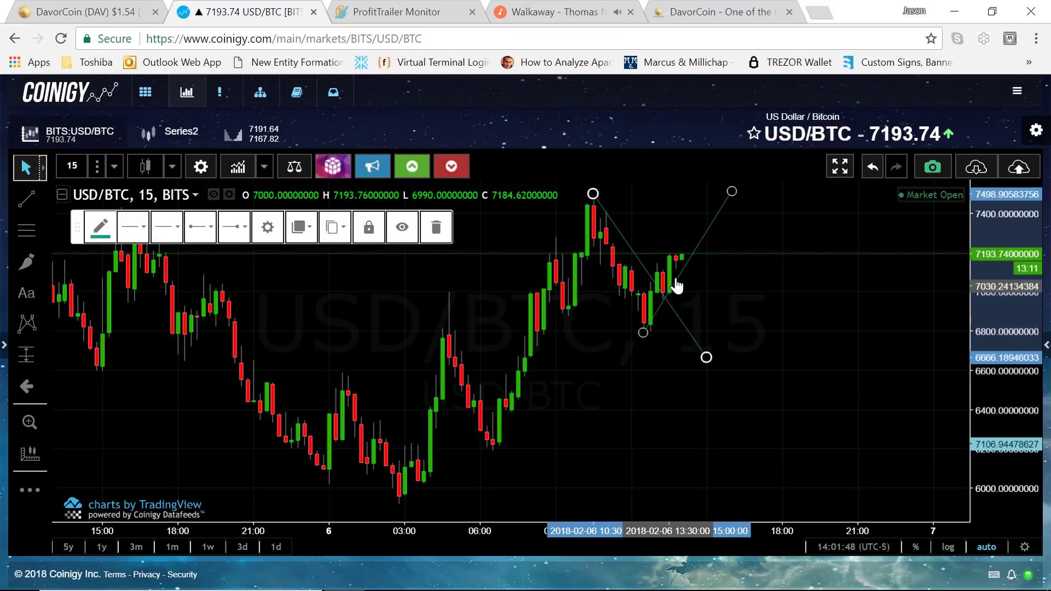
click(705, 241)
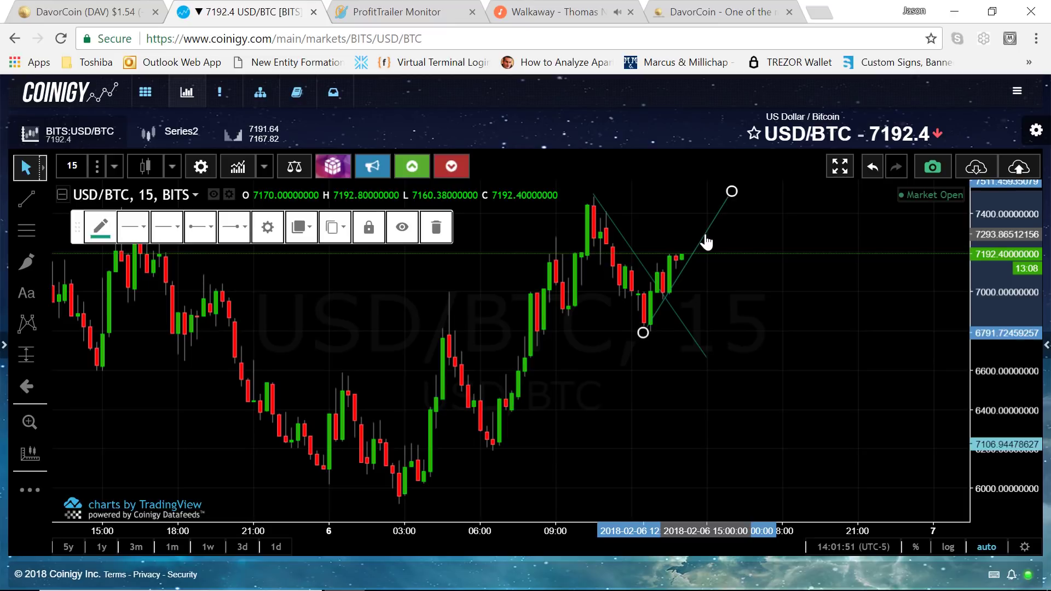
key(Delete)
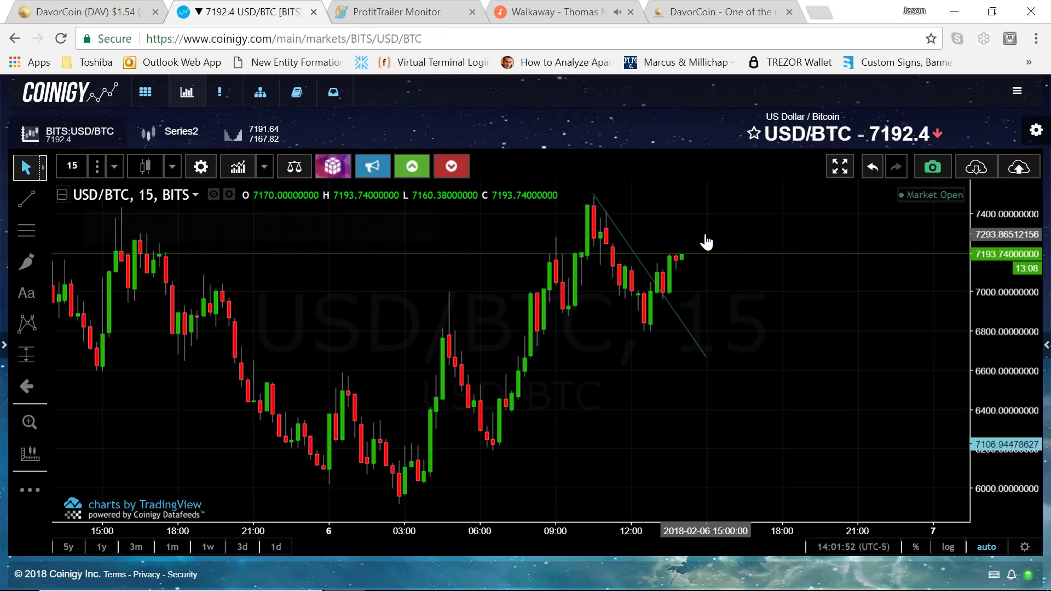
click(634, 251)
key(Delete)
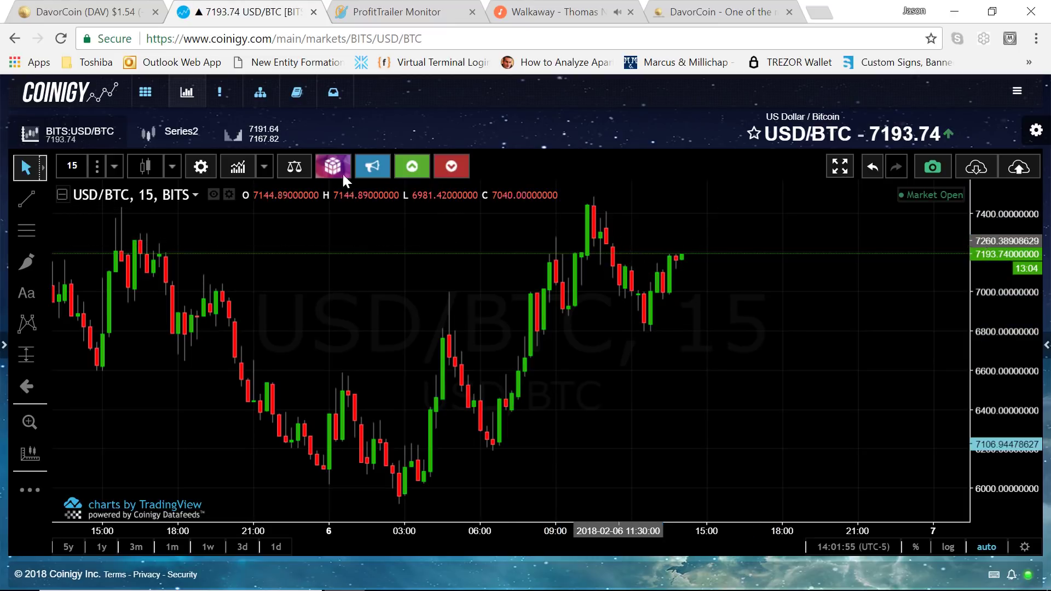
Draw a Fibonacci retracement from about 7,486 at 10:30 to about 6,800 at 20:00 on February 6, and delete it
click(16, 231)
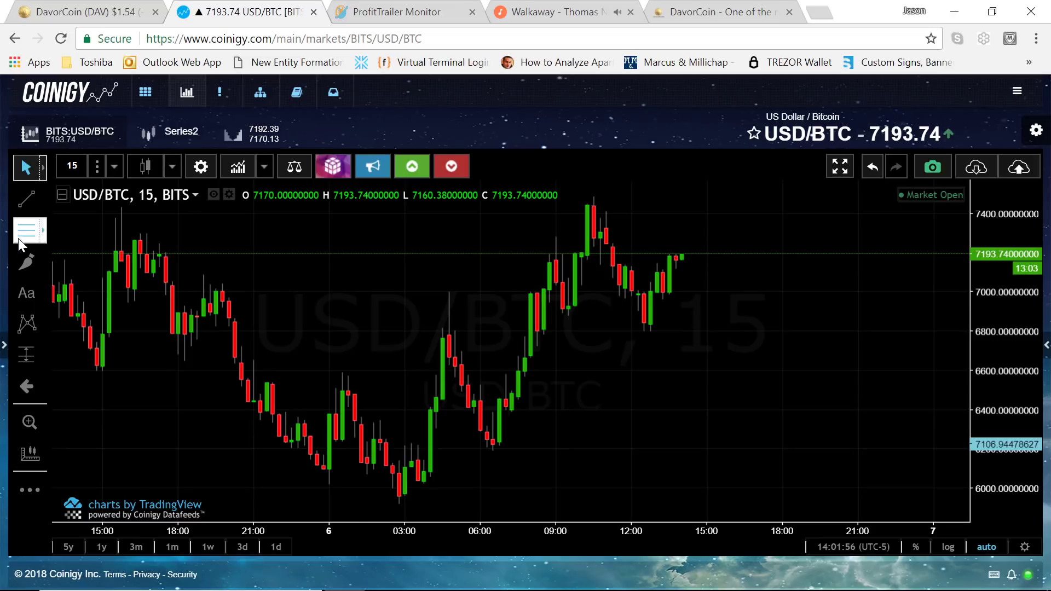
click(594, 204)
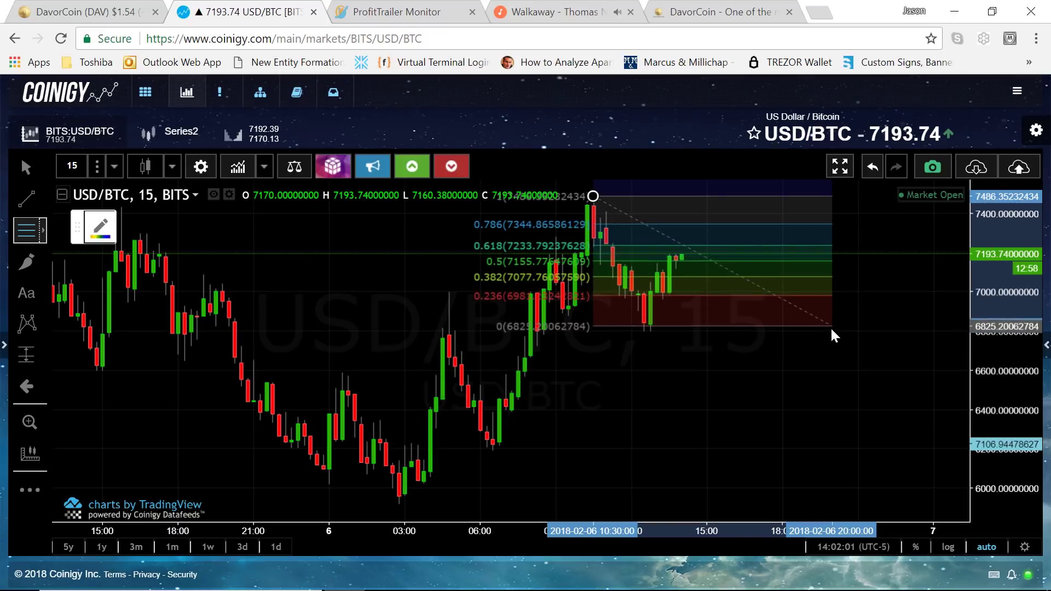
click(832, 331)
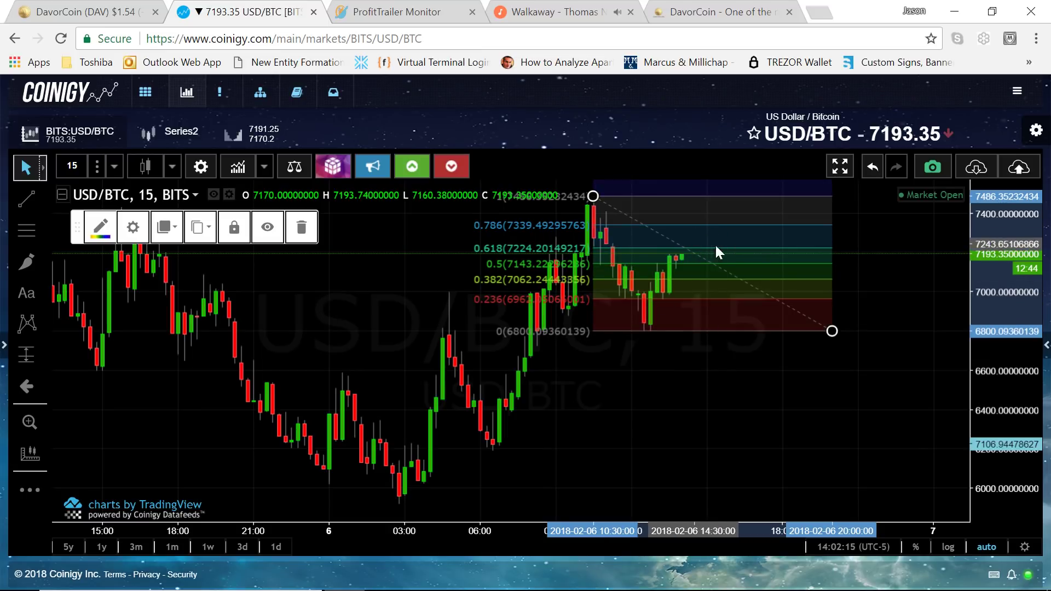
drag(746, 296, 749, 296)
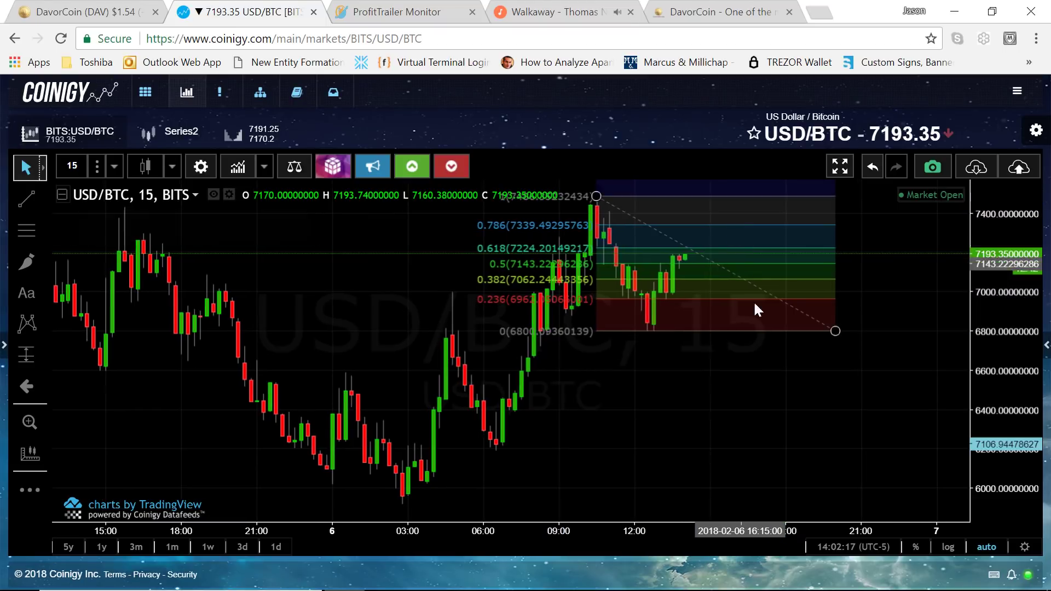
scroll(814, 508, up, 1)
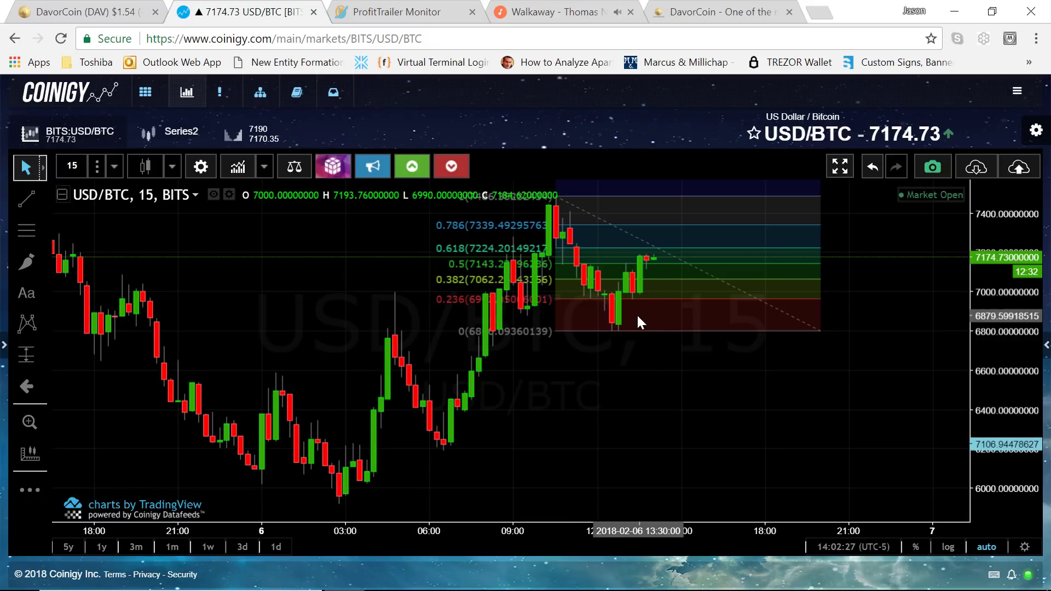
drag(635, 313, 650, 305)
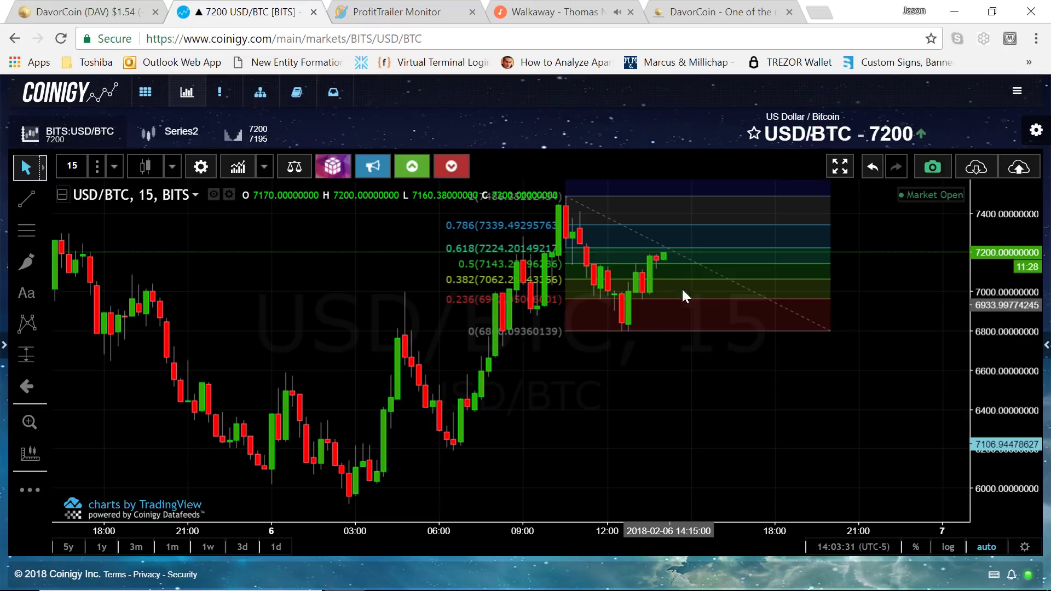
click(770, 300)
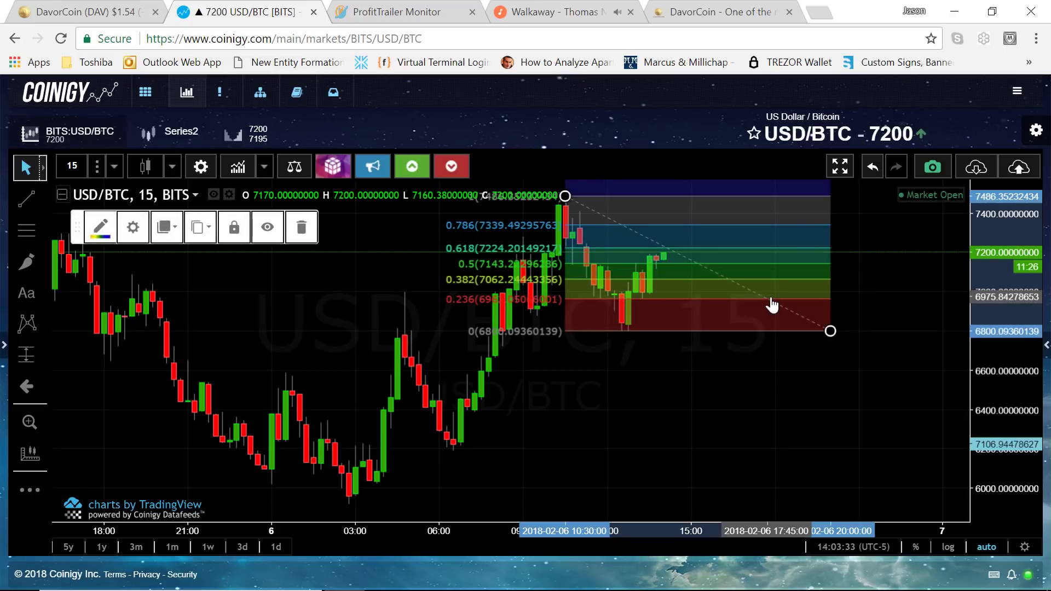
key(Delete)
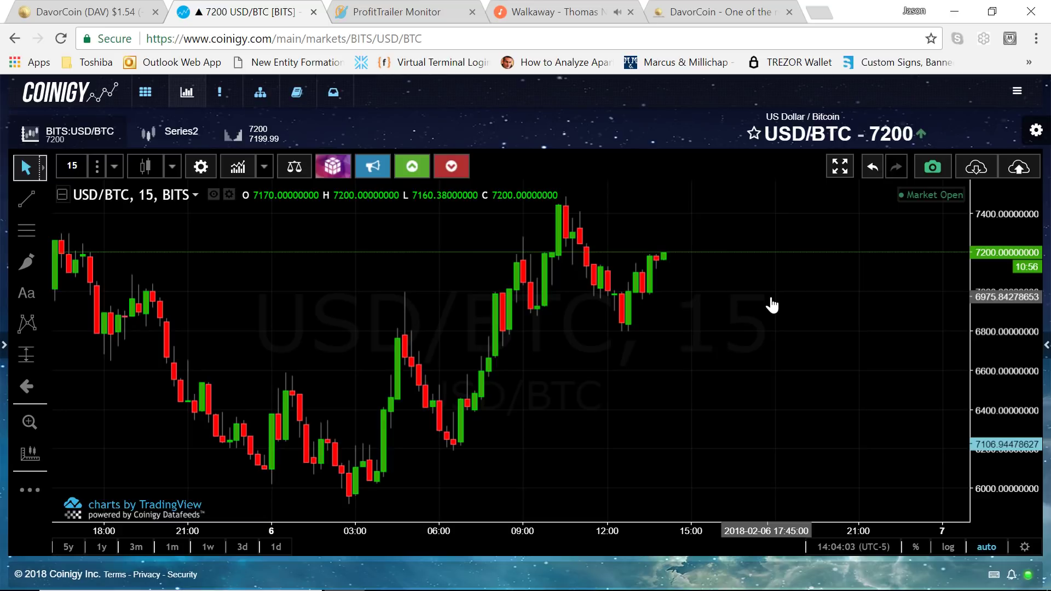
Draw a rising trend line from about 6,892 at 09:30 to above the 7,400 level at 13:00 on February 6, and delete it
click(26, 198)
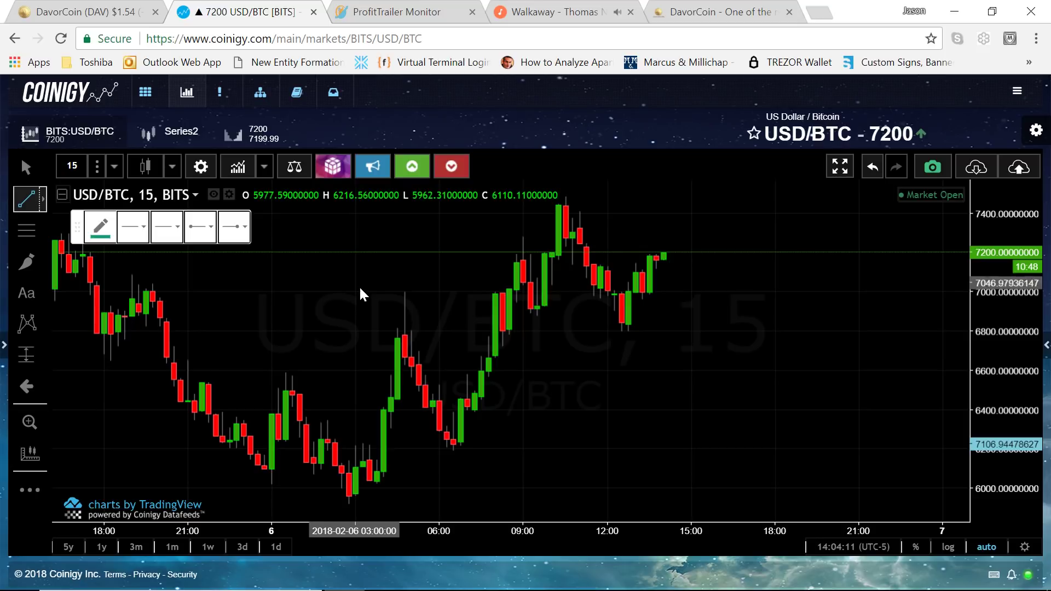
click(536, 313)
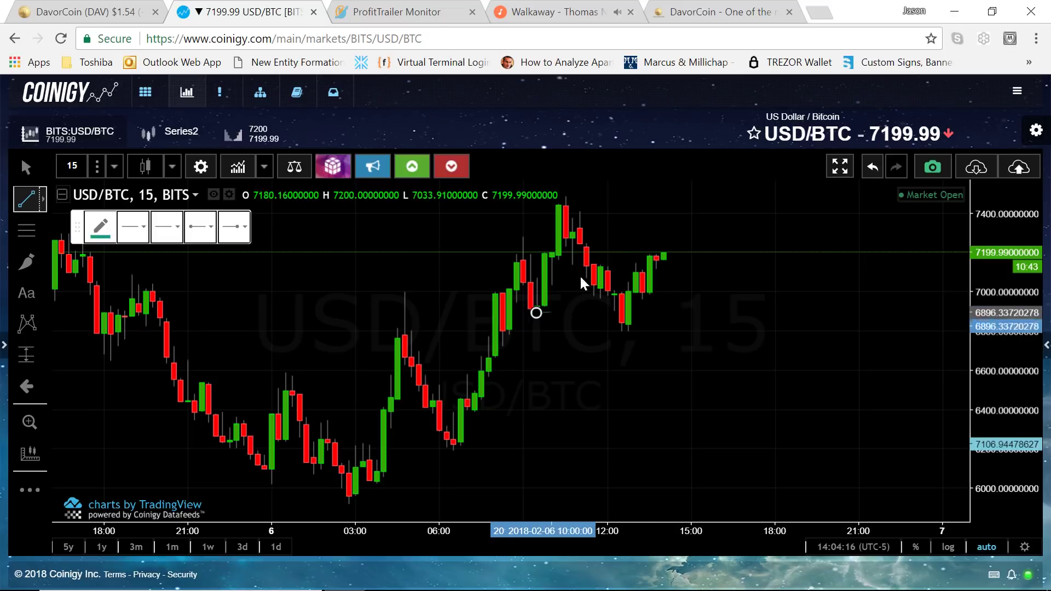
right_click(645, 174)
click(618, 188)
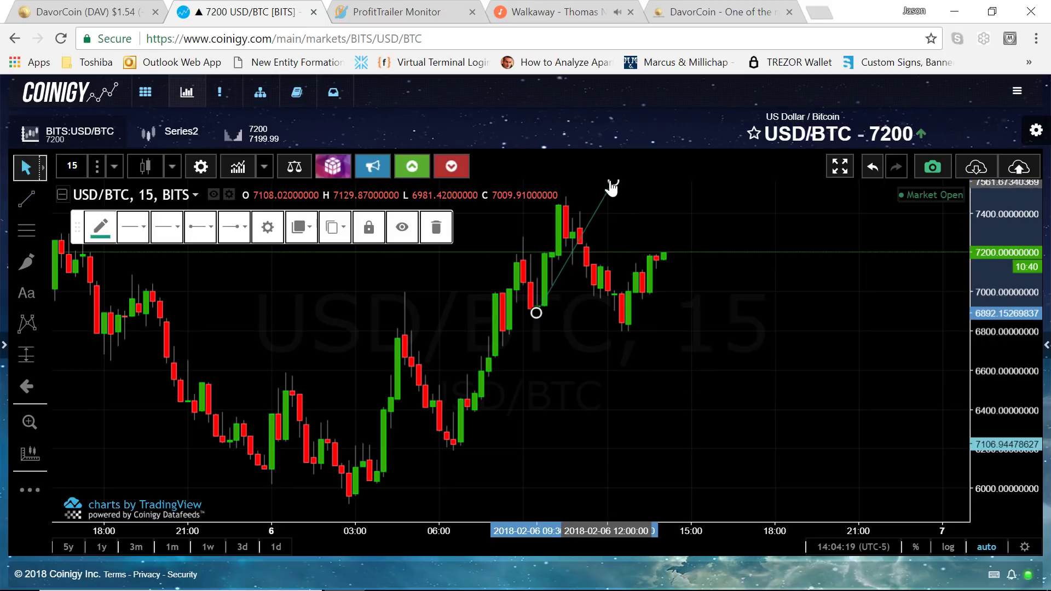
click(634, 176)
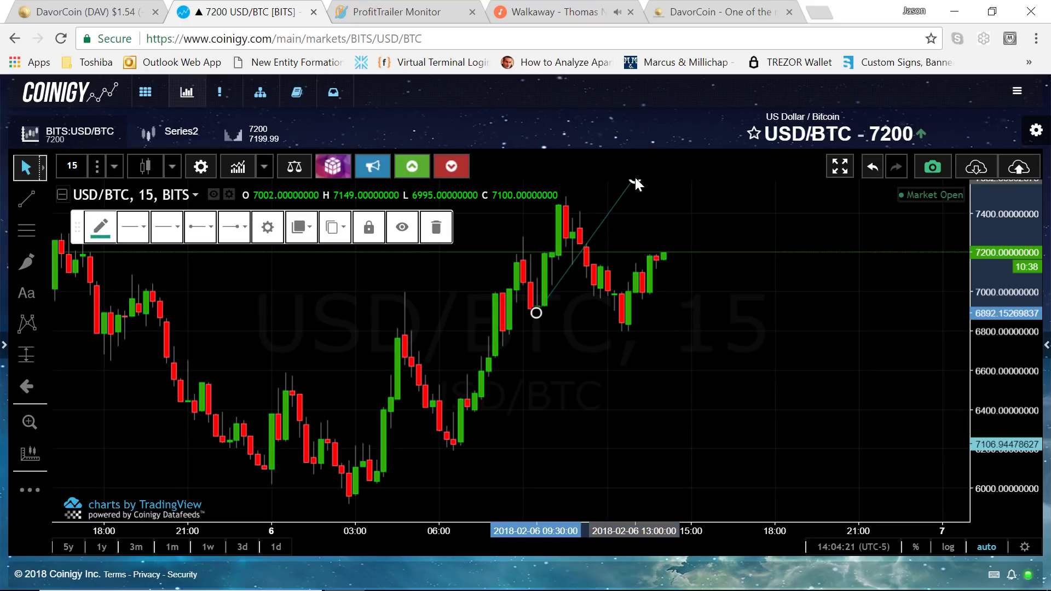
click(629, 232)
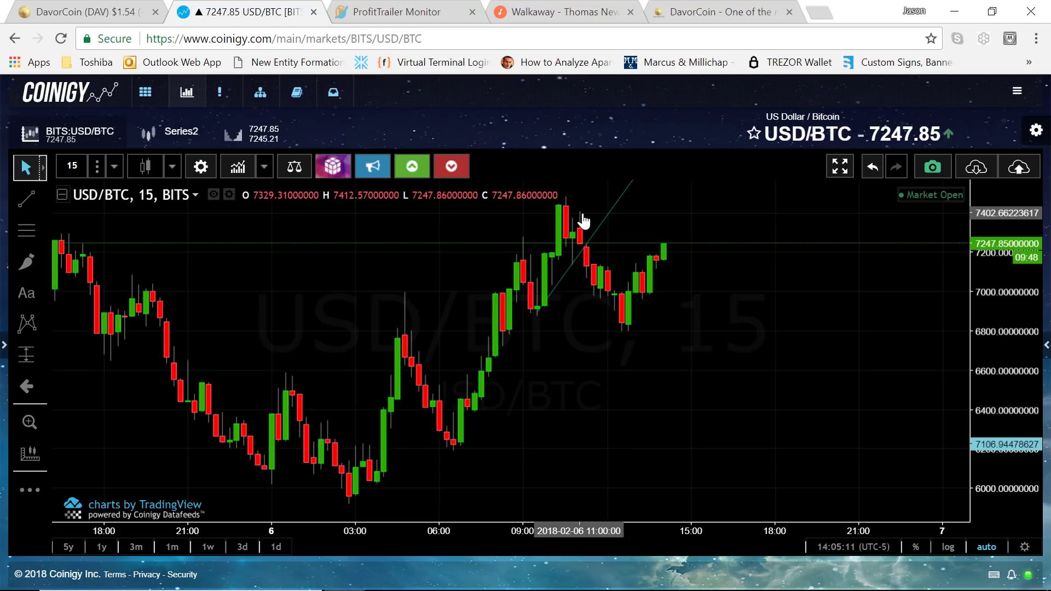
click(576, 243)
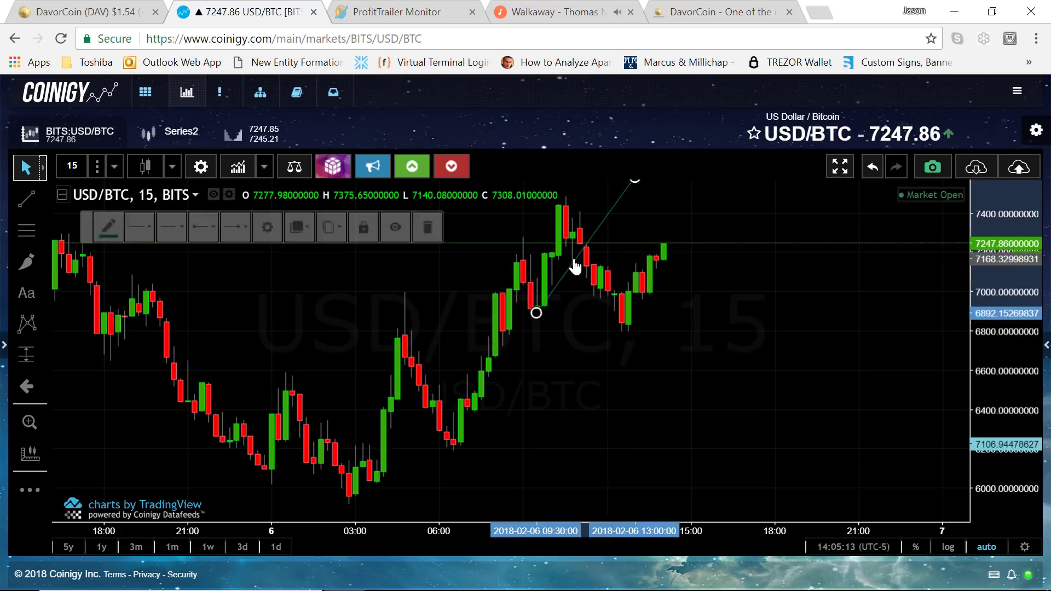
key(Delete)
Draw a falling trend line from about 7,503 at 10:30 to about 6,340 at 17:15 on February 6, and delete it
click(26, 199)
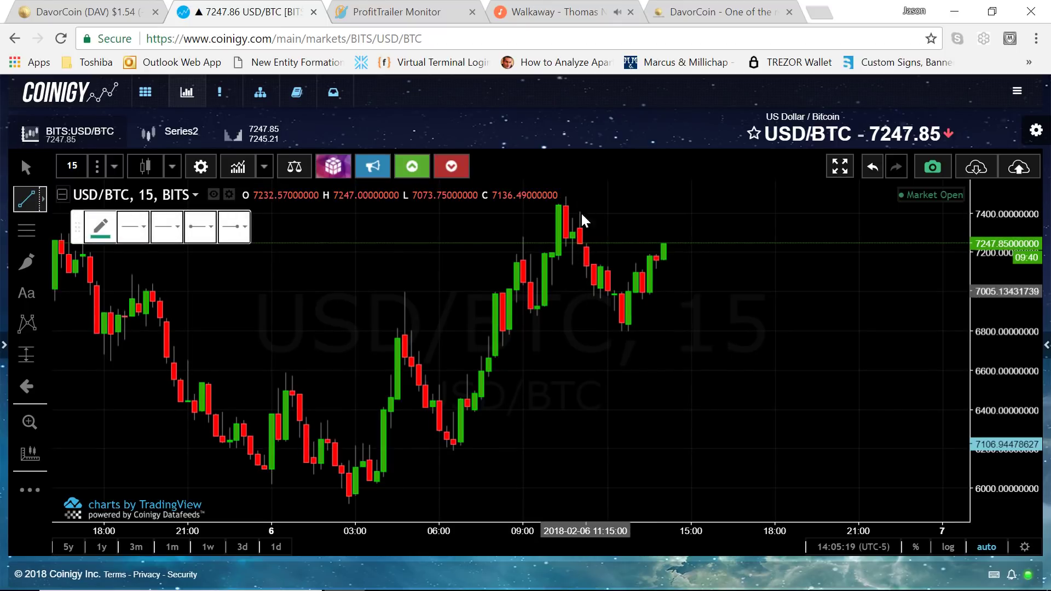
click(564, 207)
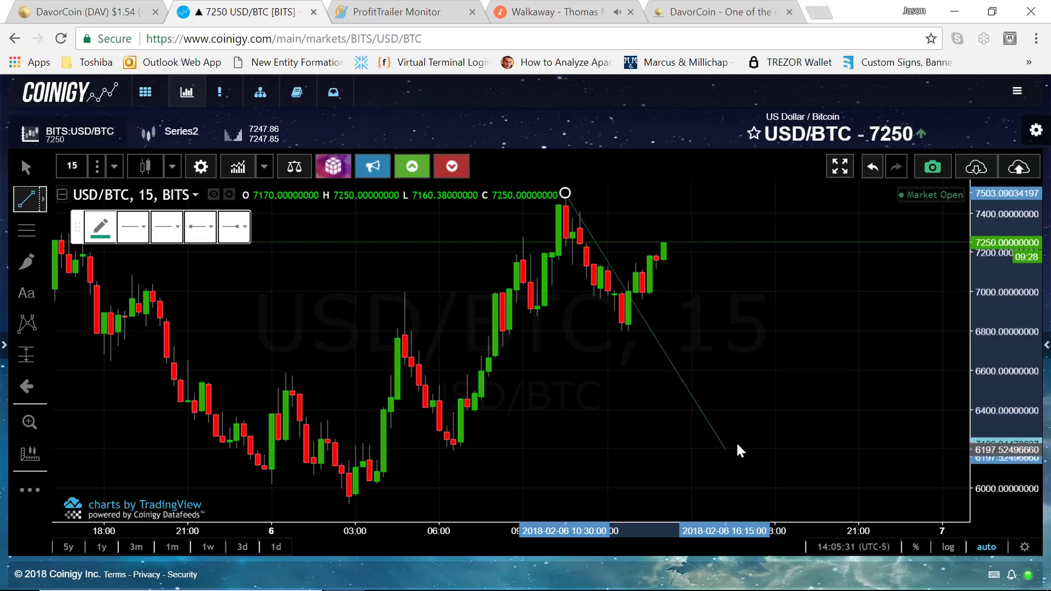
click(753, 421)
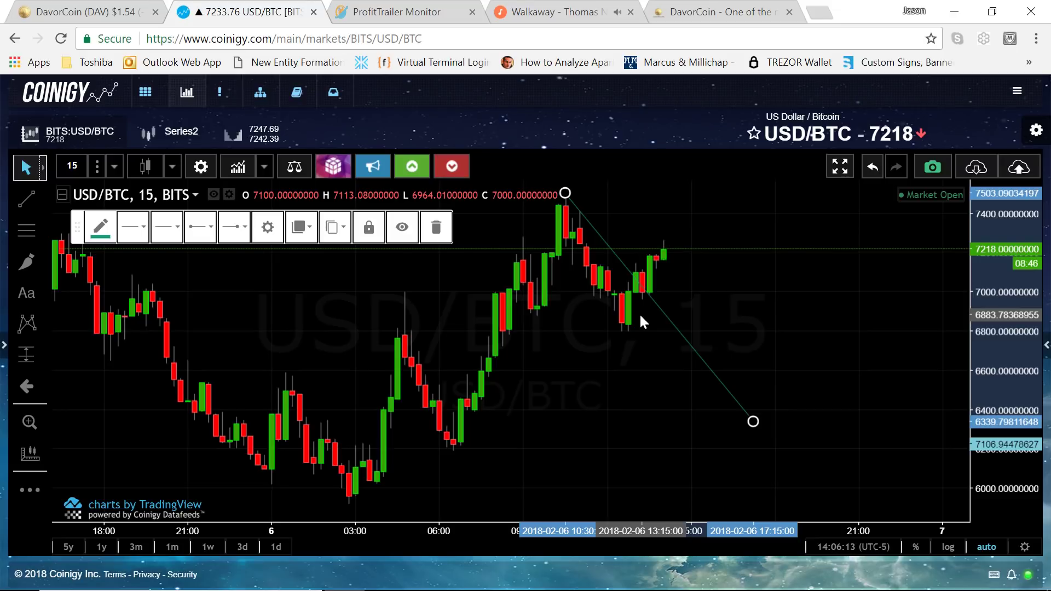
key(Delete)
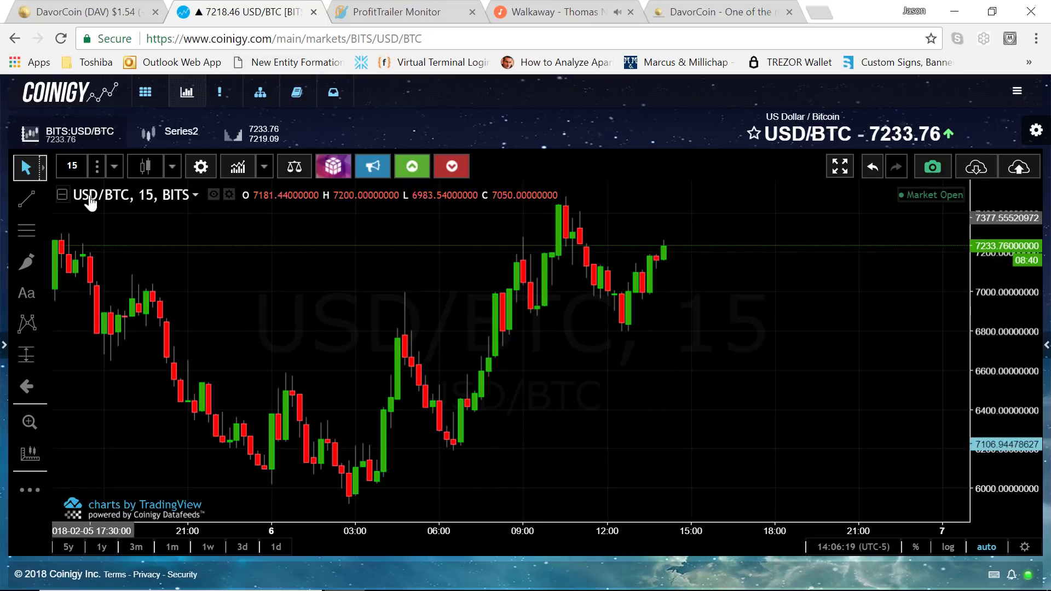
Set the USD/BTC chart's candle interval to 1 month
click(68, 164)
scroll(134, 306, down, 3)
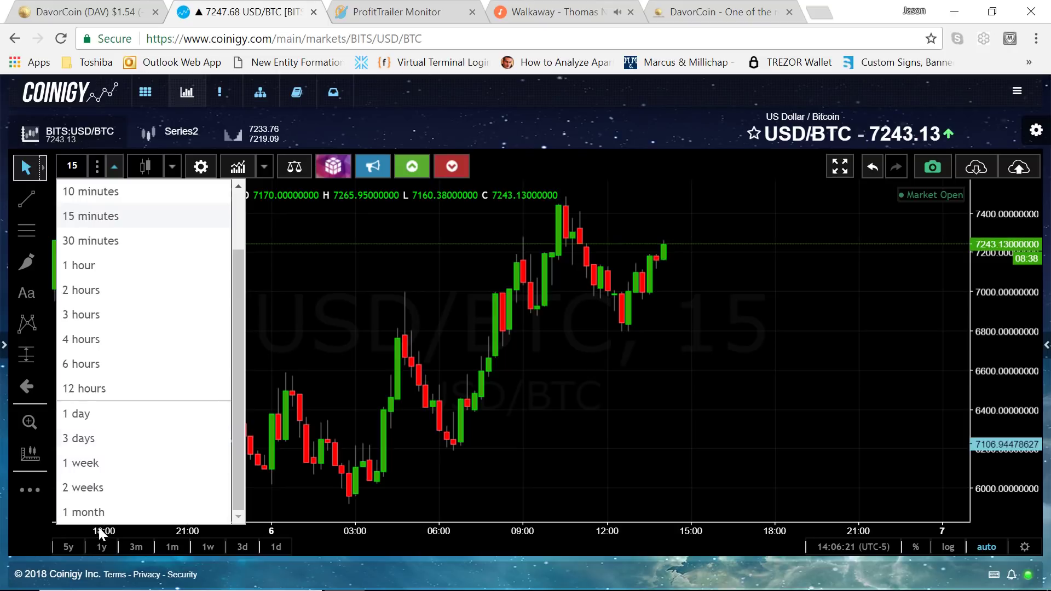
click(94, 508)
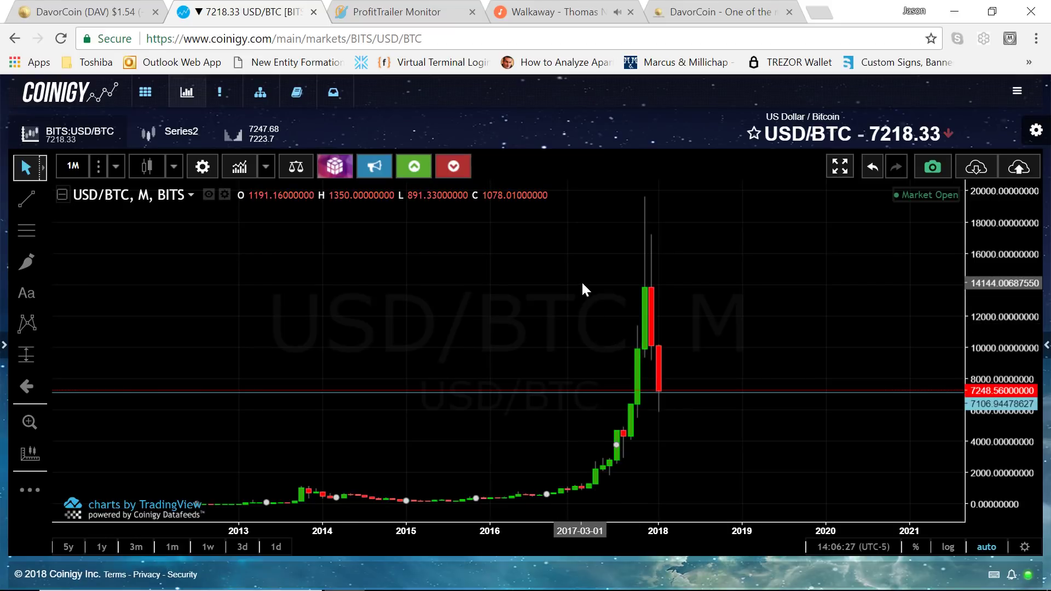
Draw a Fibonacci retracement on the monthly chart from about 1,908 in July 2017 to about 19,658 at October 2019
click(26, 230)
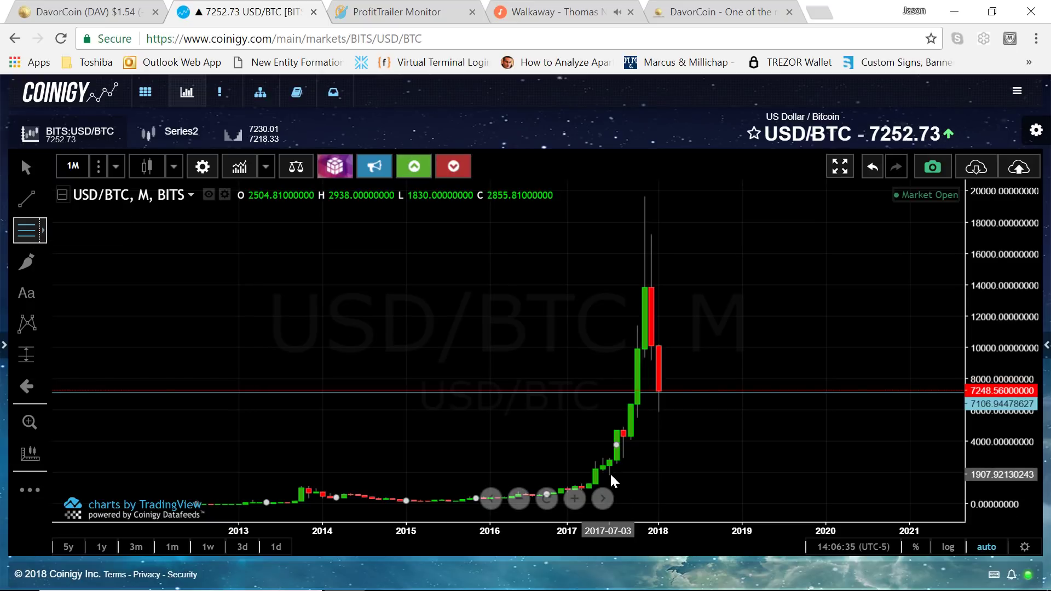
click(609, 474)
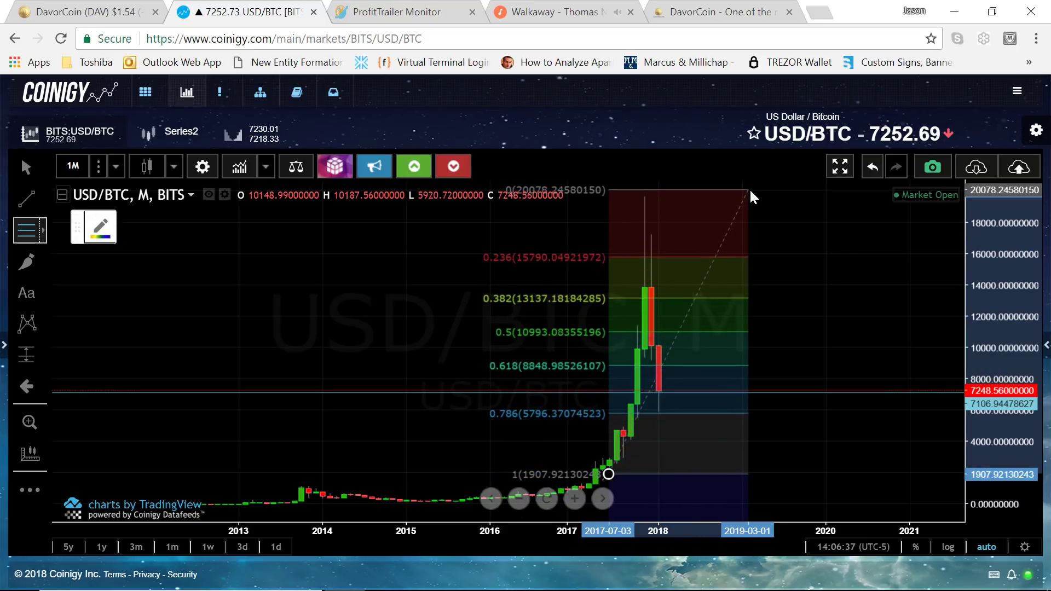
click(797, 196)
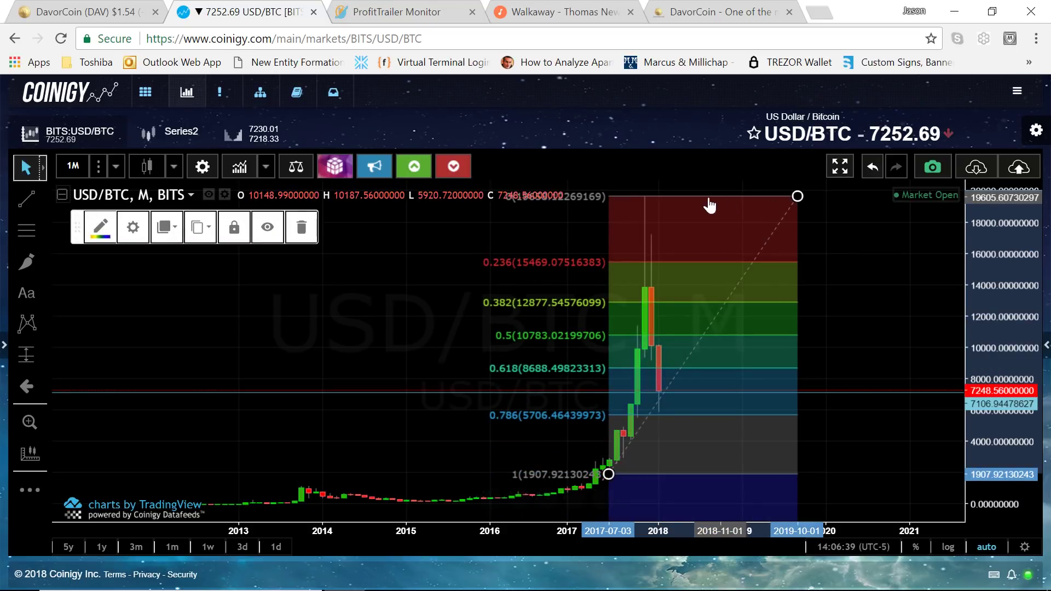
click(835, 268)
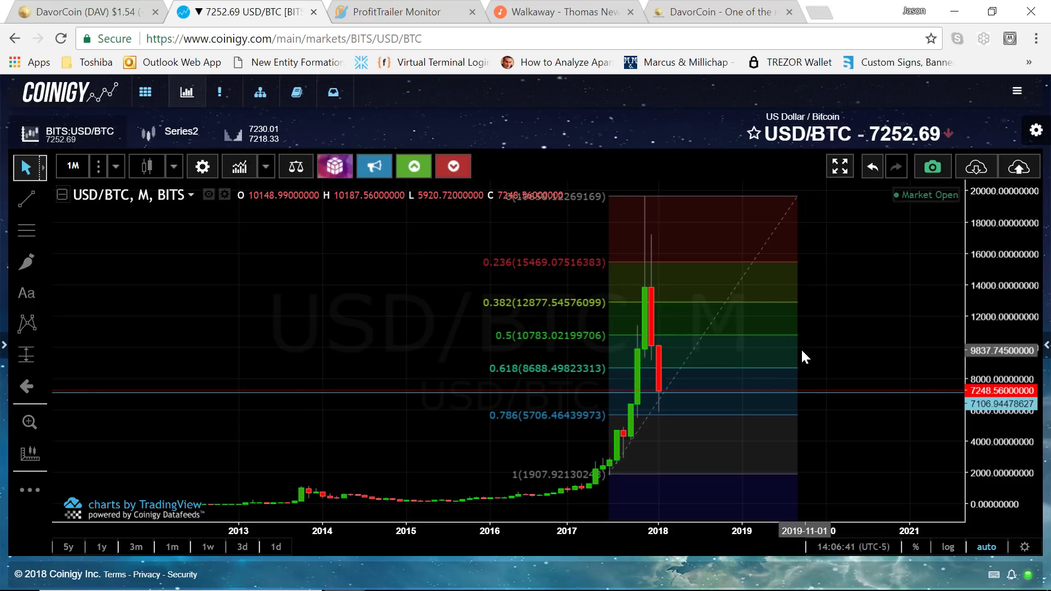
Place a horizontal line at about 8,630, along the 0.618 level of the Fibonacci retracement
click(43, 200)
click(88, 263)
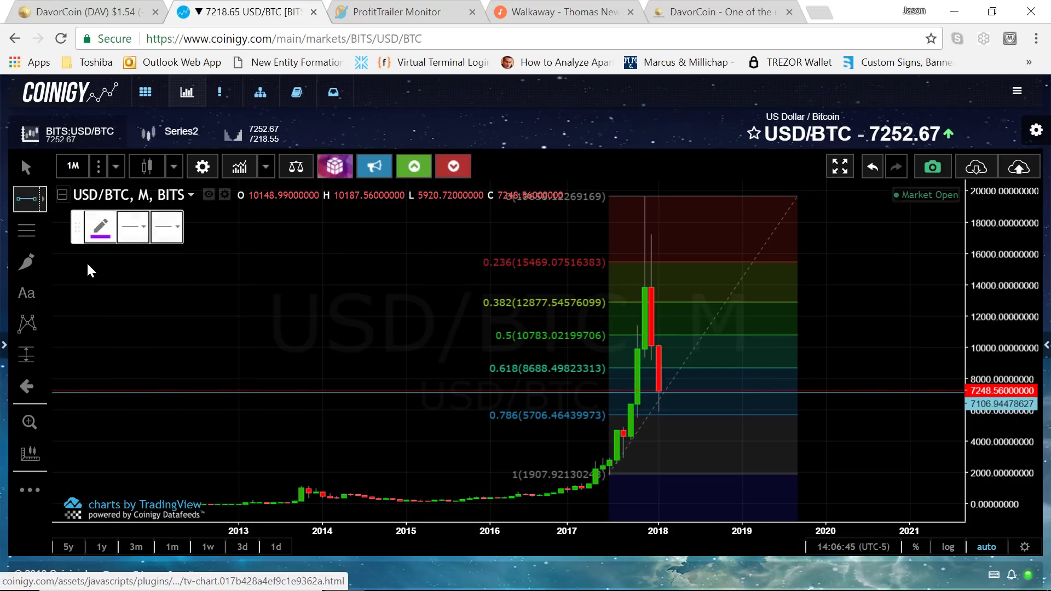
click(799, 369)
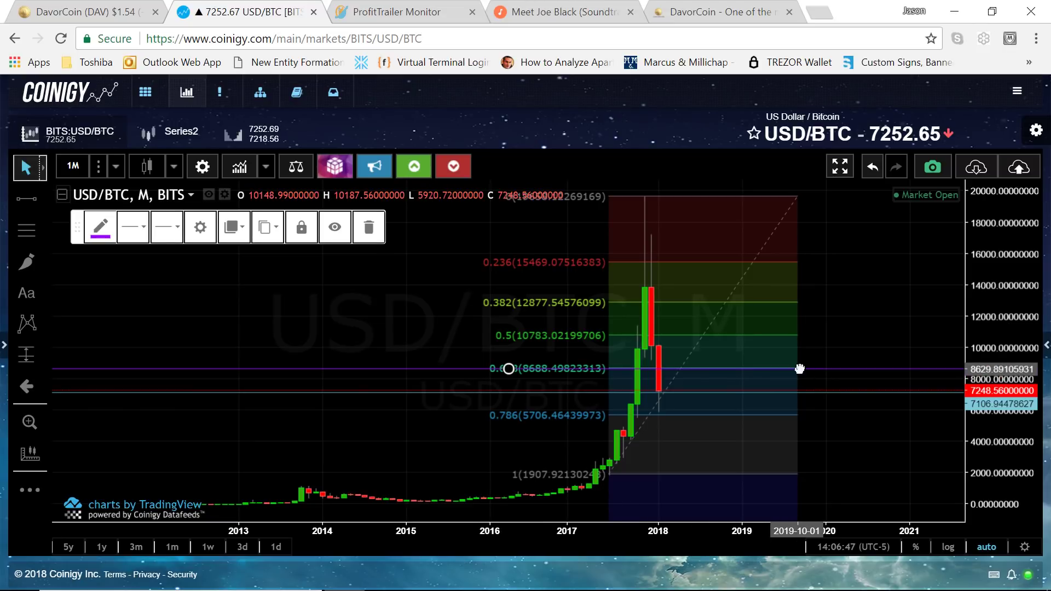
Set the horizontal line at about 8,630 to the maximum line thickness
double_click(800, 370)
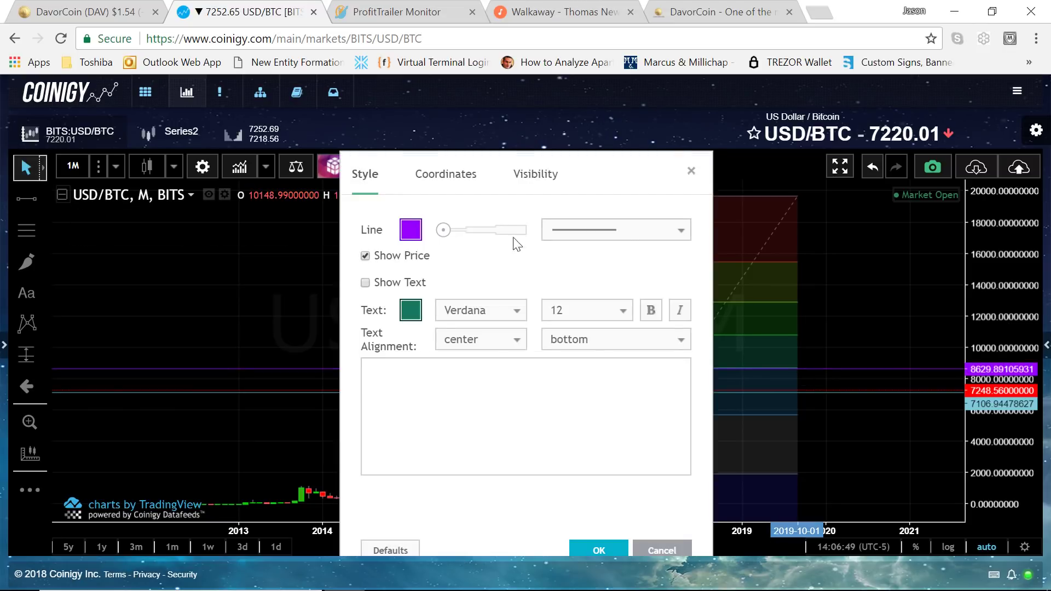
drag(450, 231, 557, 231)
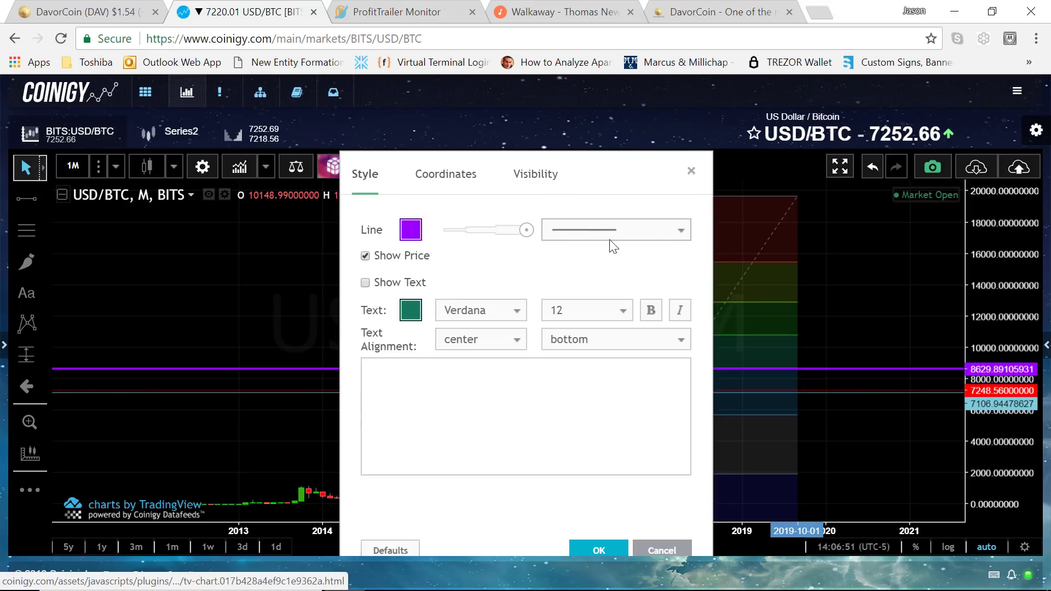
click(586, 546)
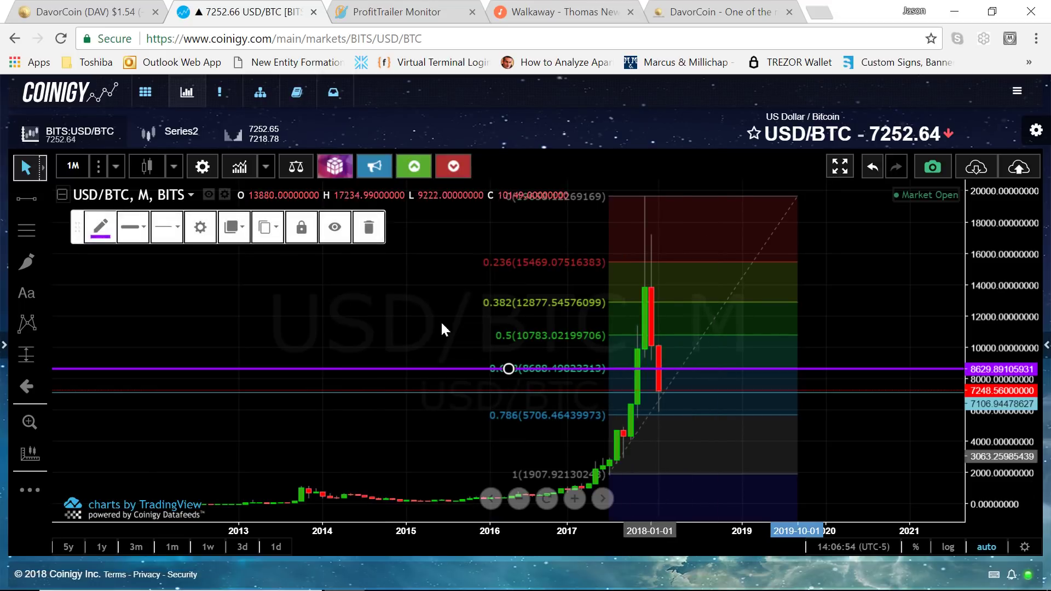
Place a second horizontal line at about 5,794, near the 0.786 level, and delete the Fibonacci retracement
click(28, 199)
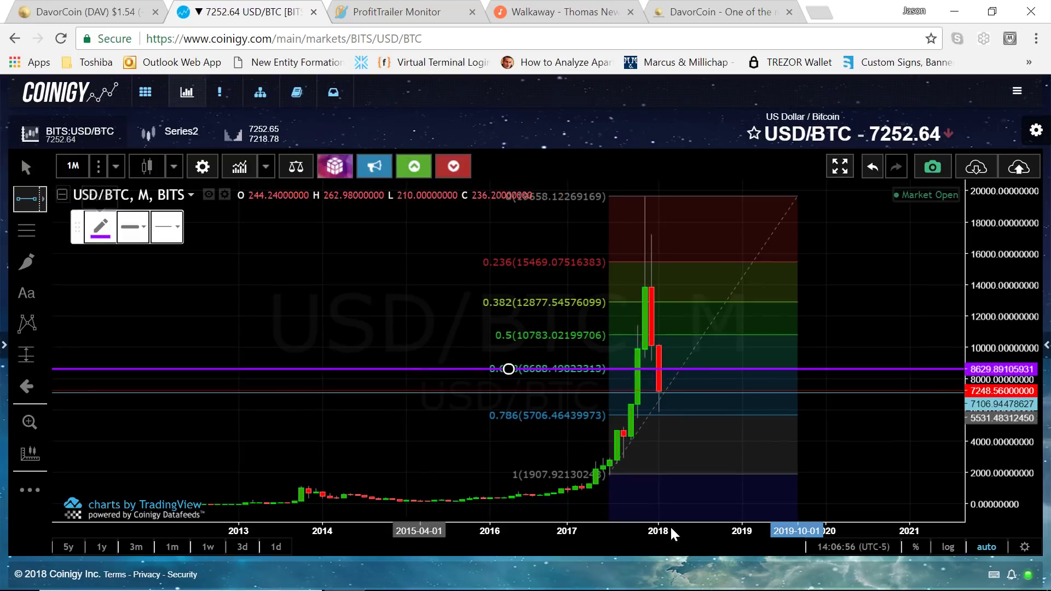
click(771, 413)
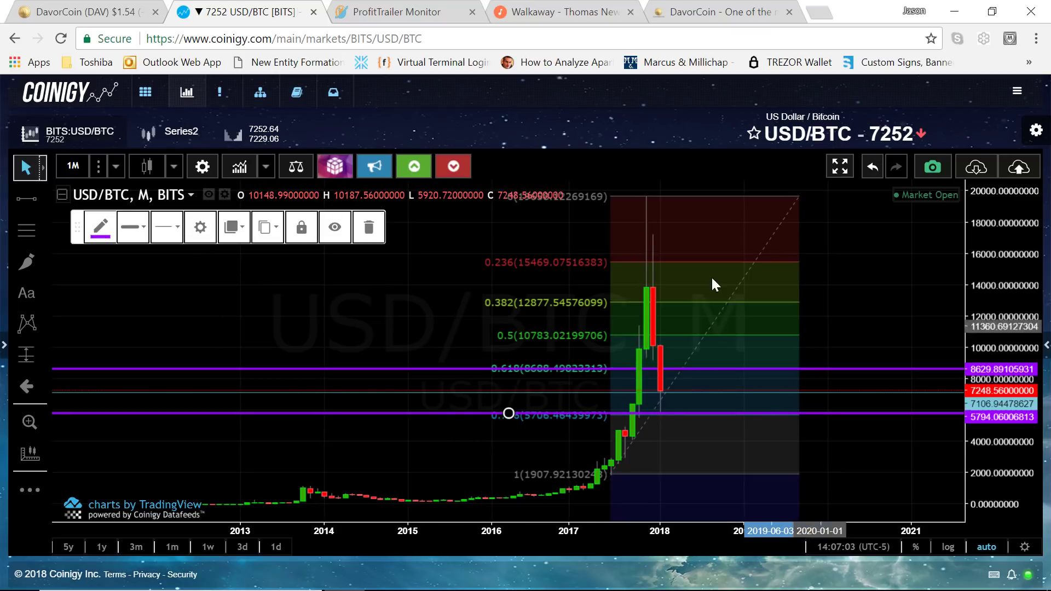
click(766, 249)
key(Delete)
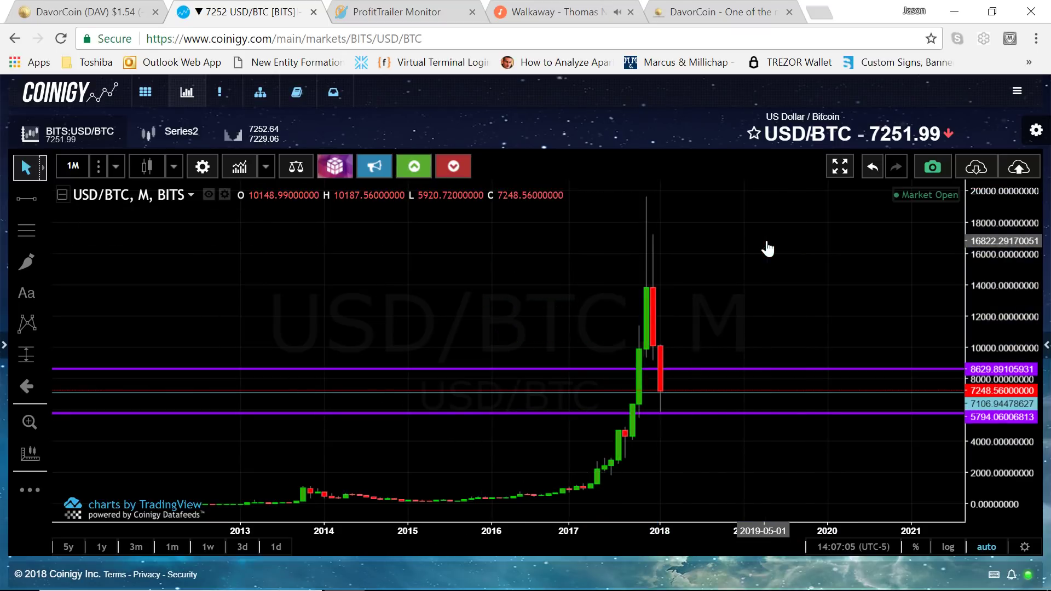
Examine the latest monthly candles between the two purple horizontal lines, dismissing the news notification
scroll(762, 293, up, 5)
scroll(715, 294, down, 5)
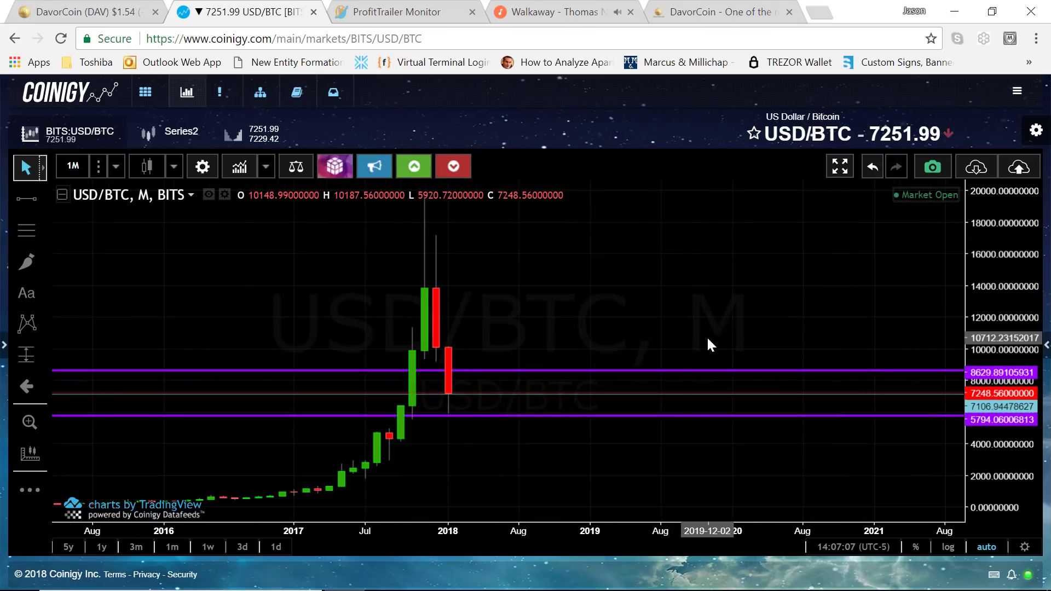
drag(550, 413, 537, 412)
click(531, 373)
click(572, 389)
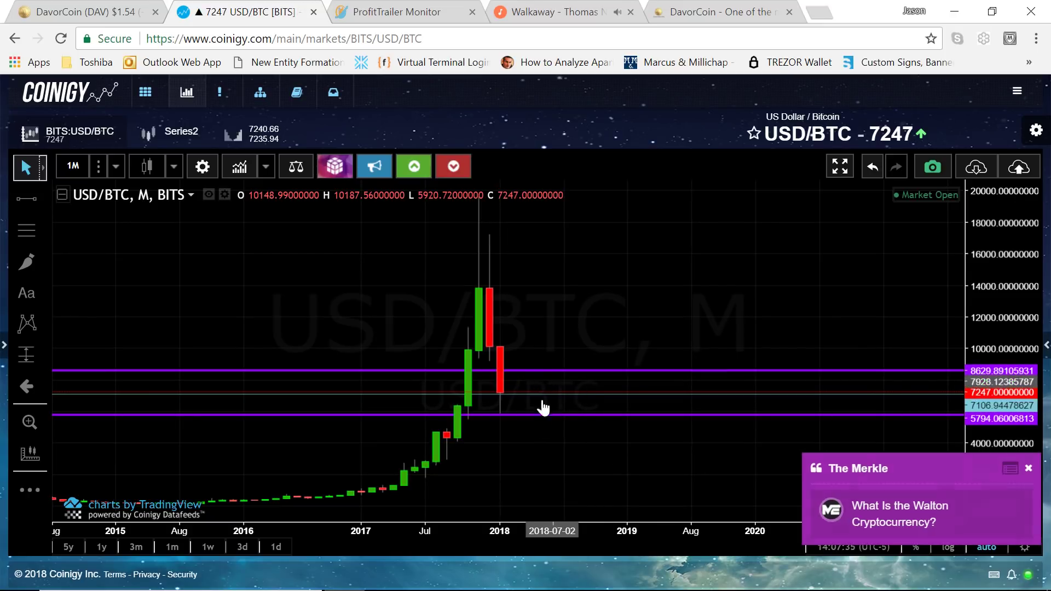
click(1028, 466)
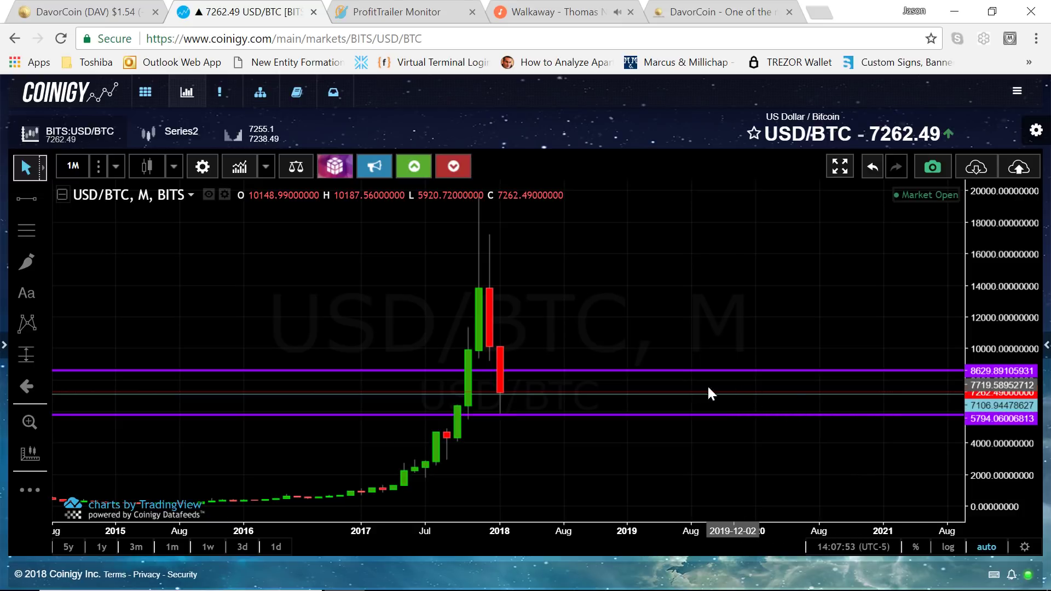
click(591, 415)
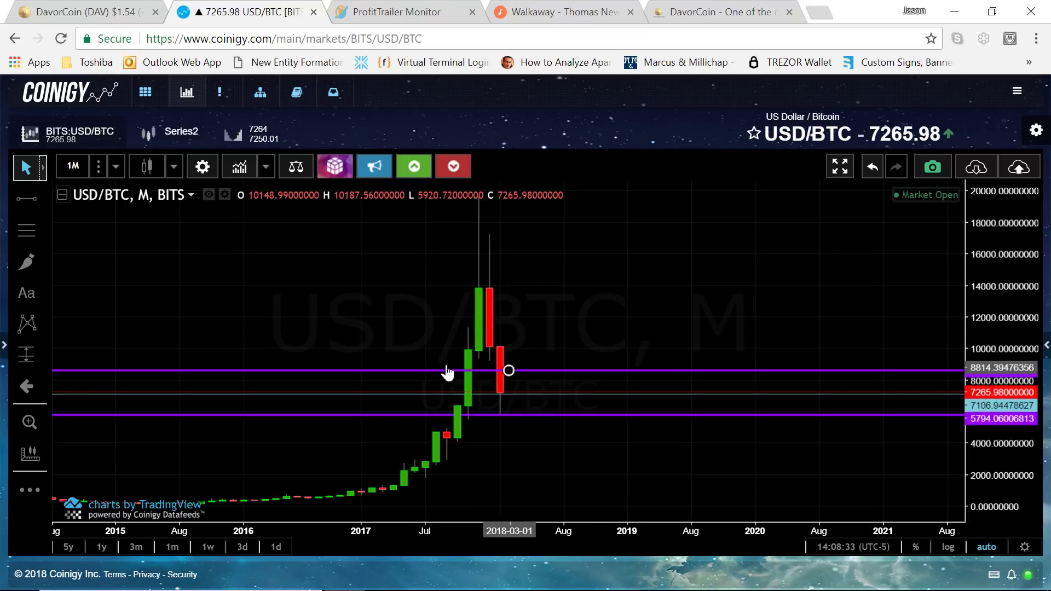
Draw a Fibonacci retracement from about 19,450 at November 2018 down to about 6,103 at March 2020, and delete it
click(26, 230)
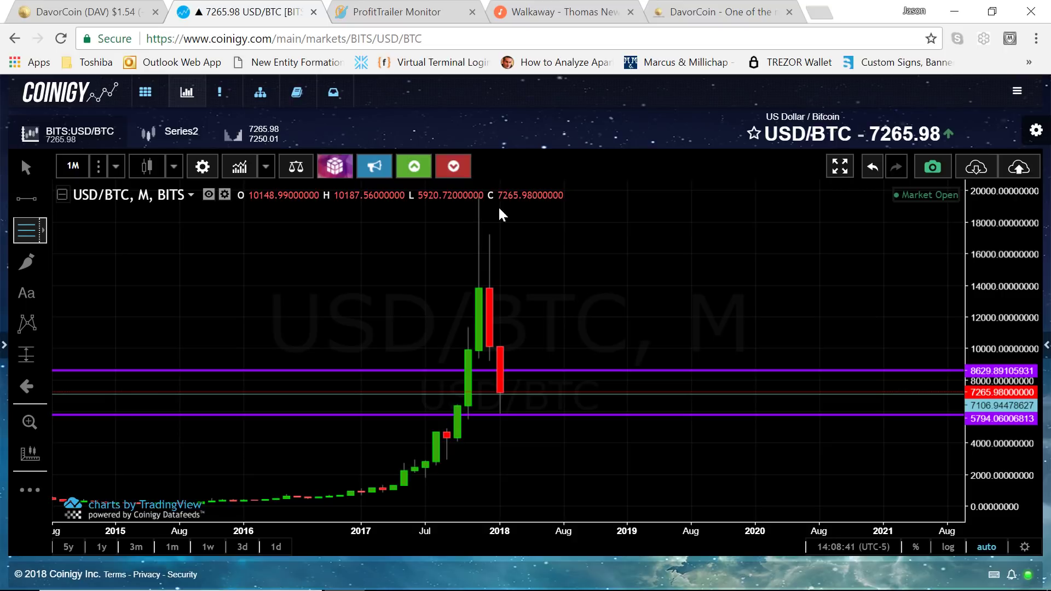
click(594, 199)
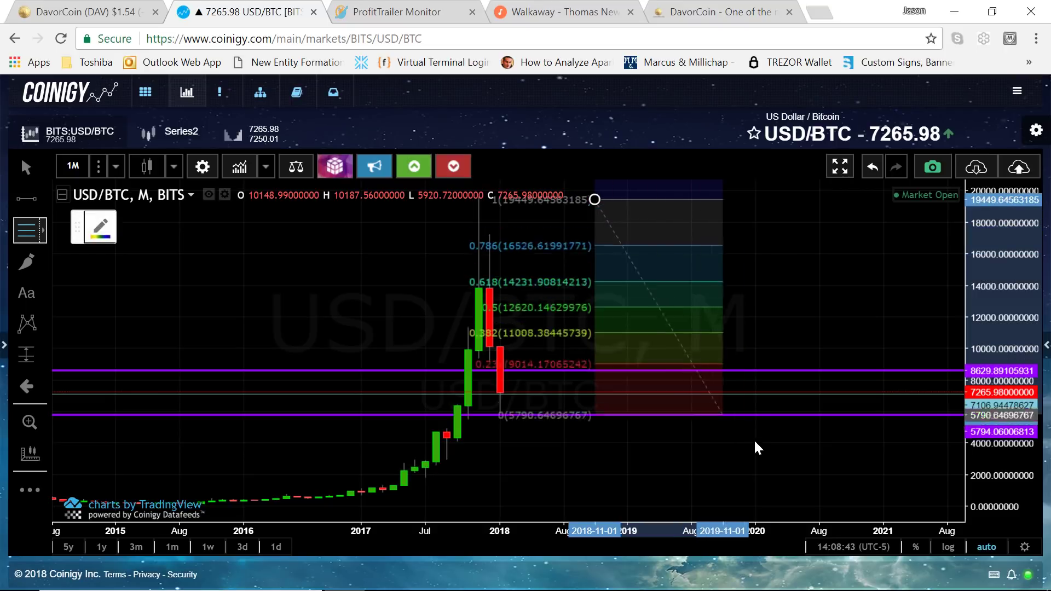
click(765, 410)
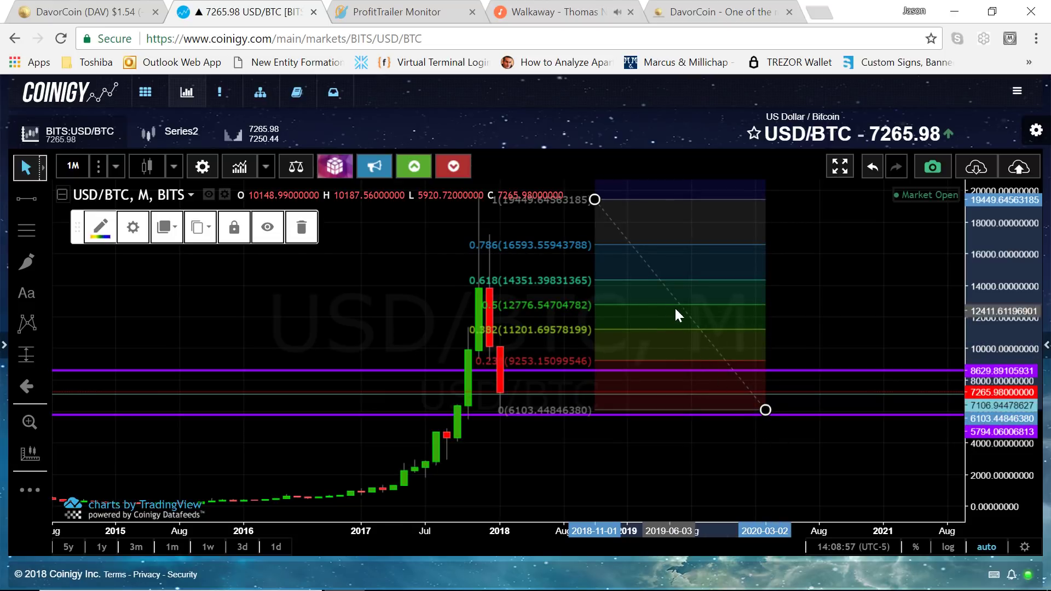
key(Delete)
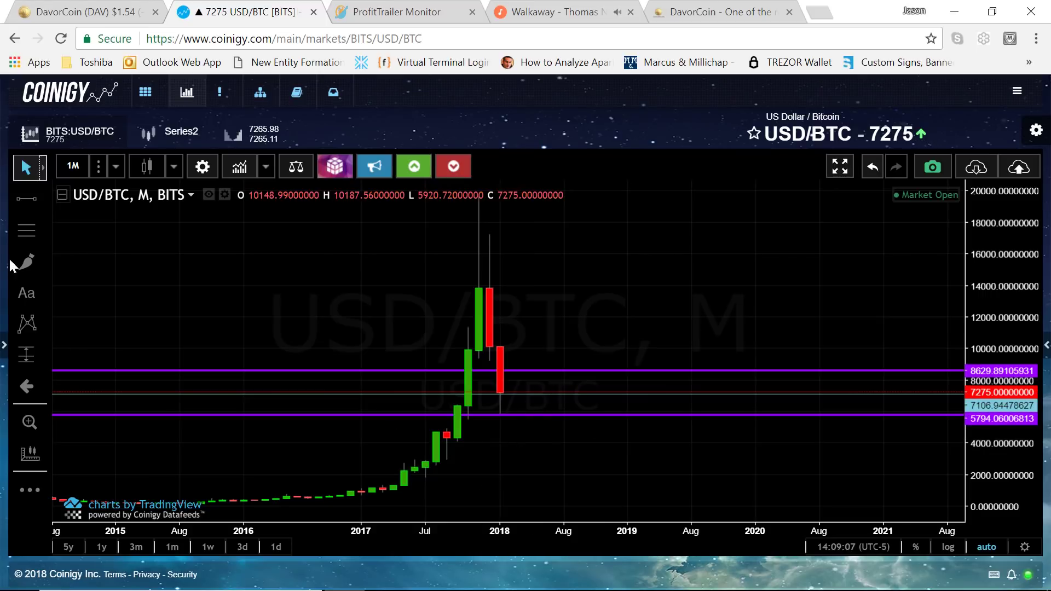
Set the USD/BTC chart's candle interval to 1 week
click(74, 167)
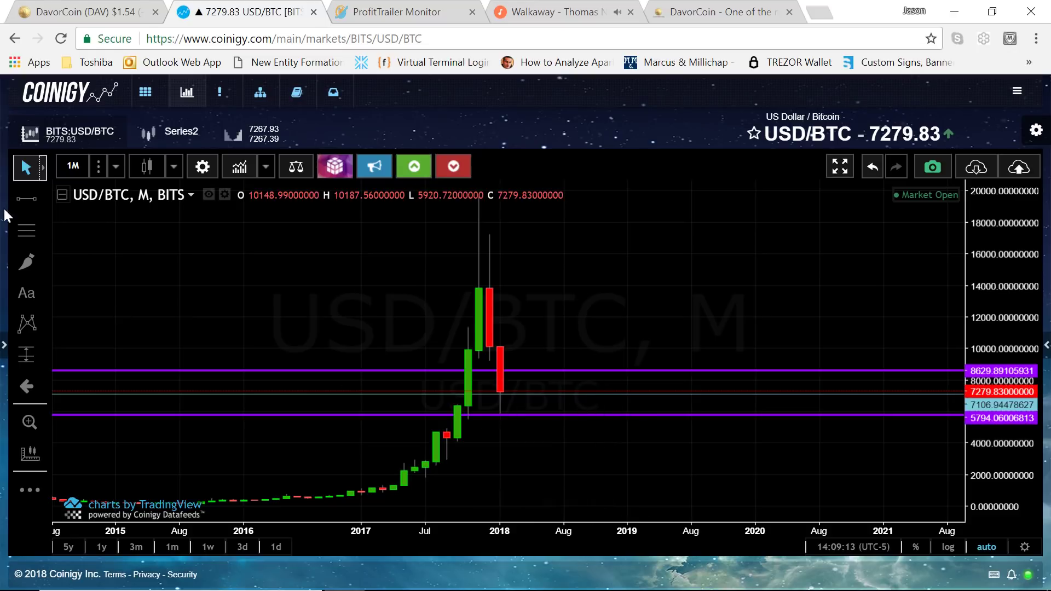
click(76, 165)
scroll(122, 469, down, 3)
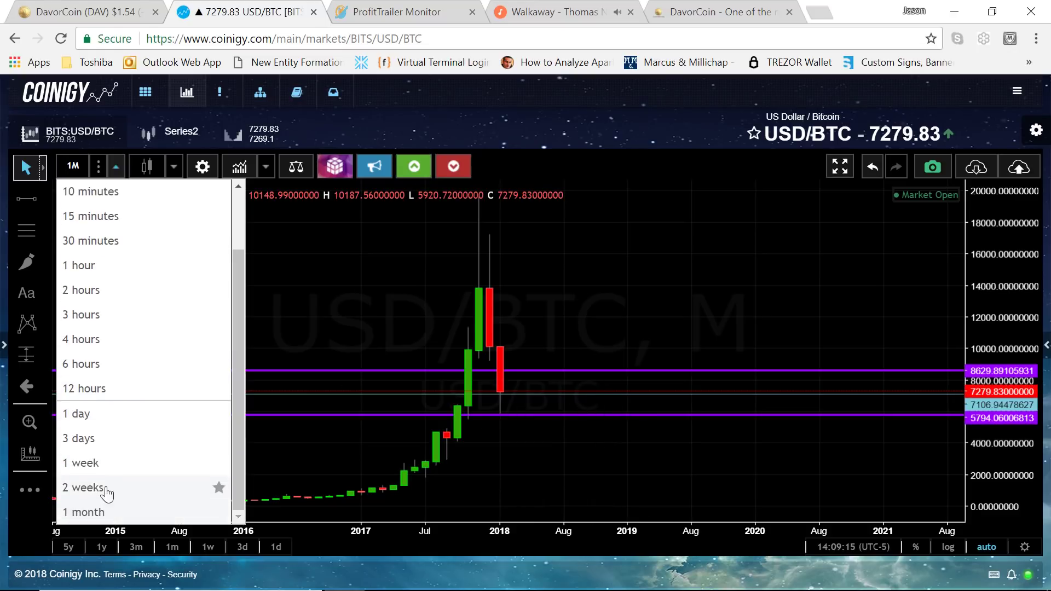
click(98, 463)
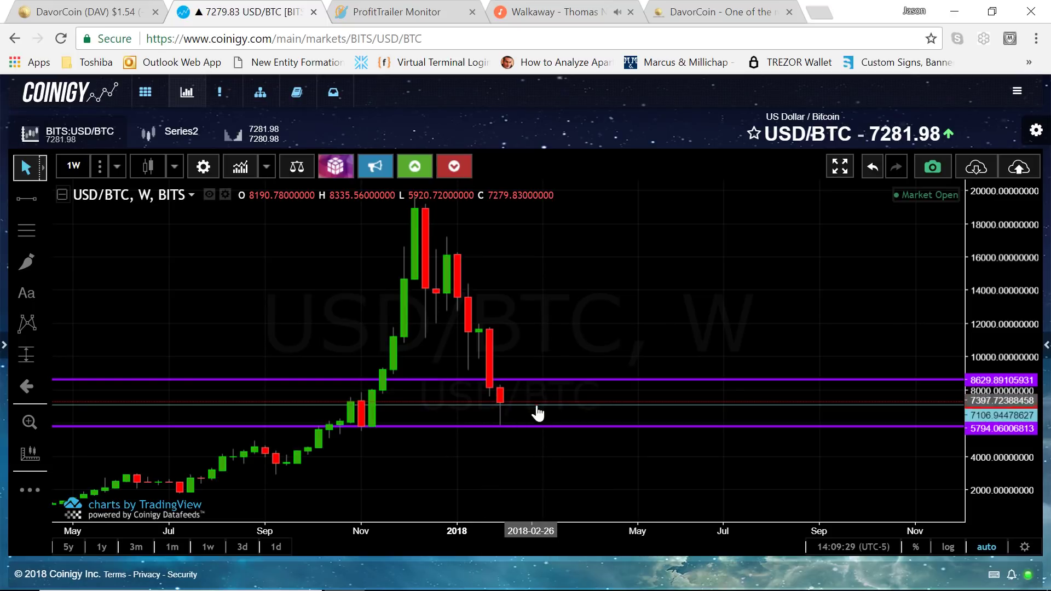
drag(531, 426, 529, 432)
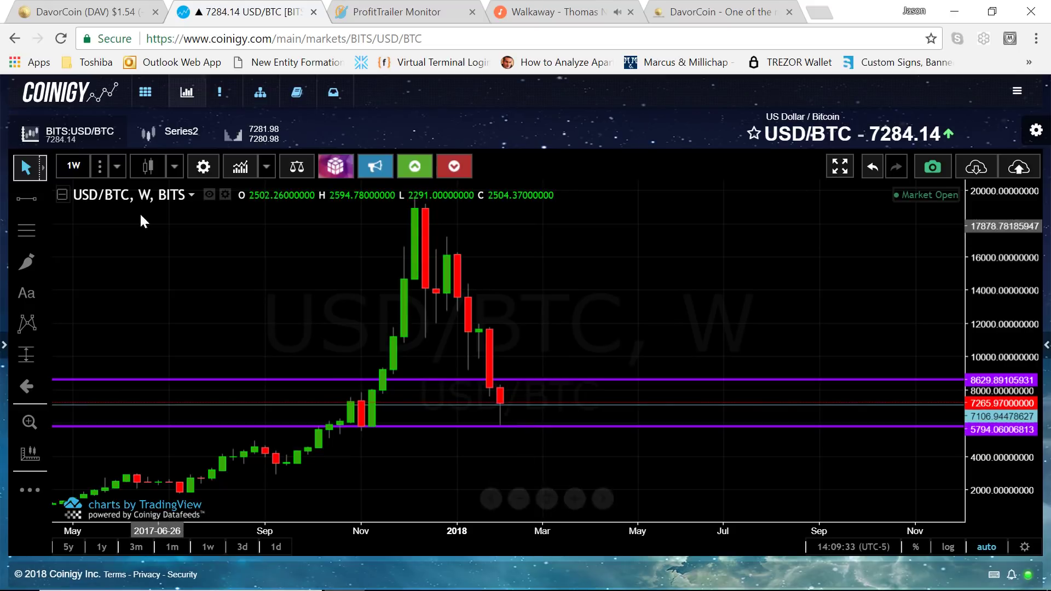
Set the USD/BTC chart's candle interval to 1 day
click(73, 165)
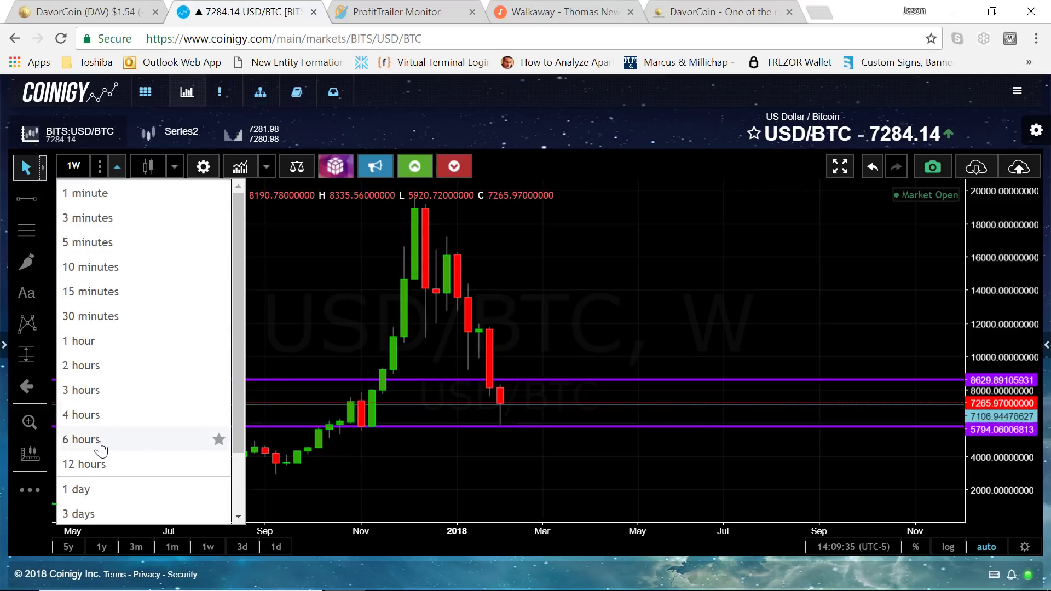
scroll(89, 464, down, 3)
click(81, 419)
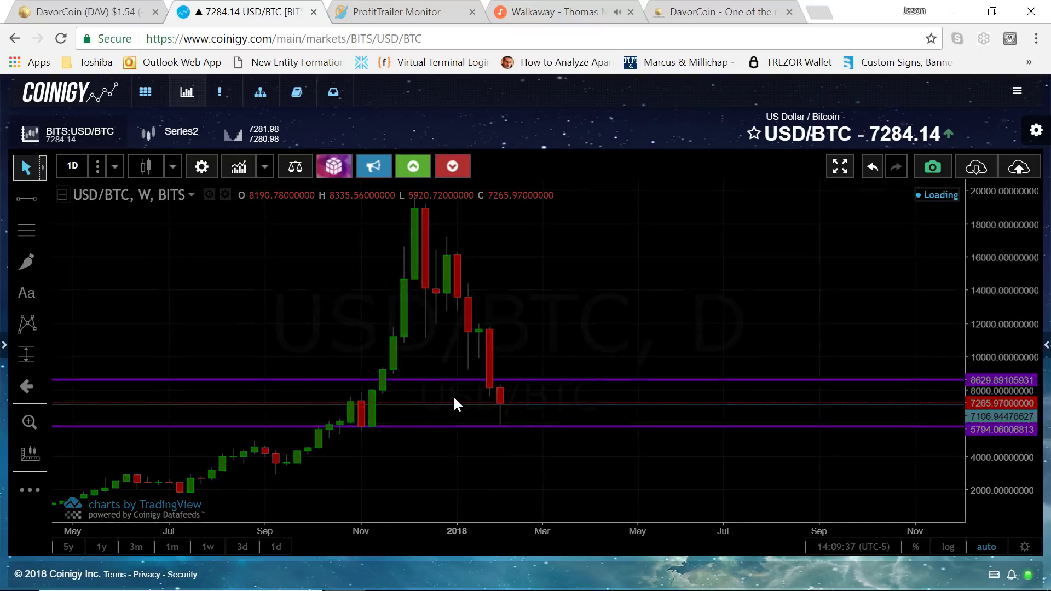
scroll(680, 317, down, 3)
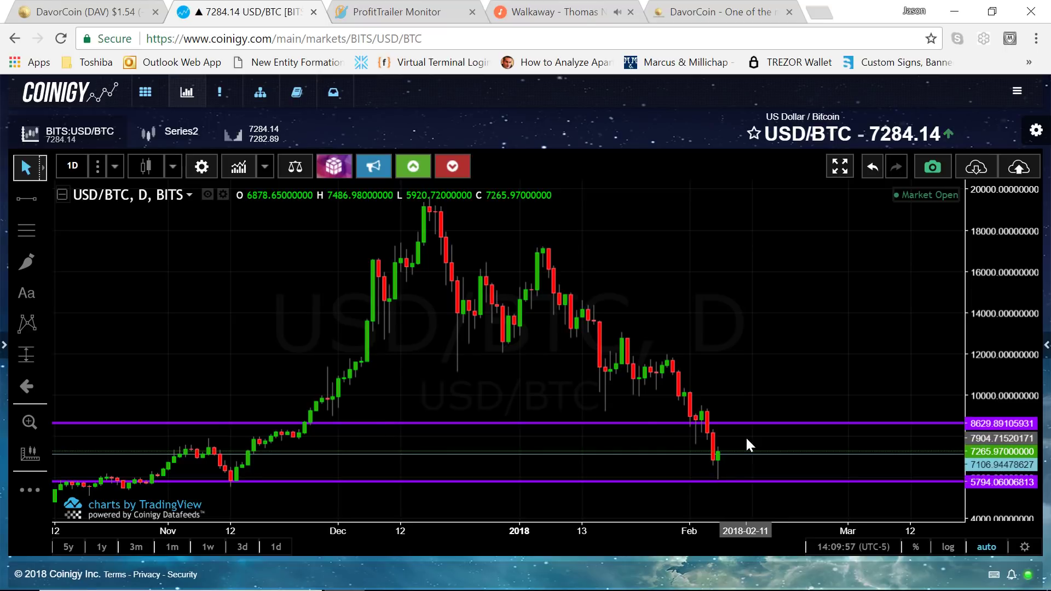
scroll(745, 435, up, 1)
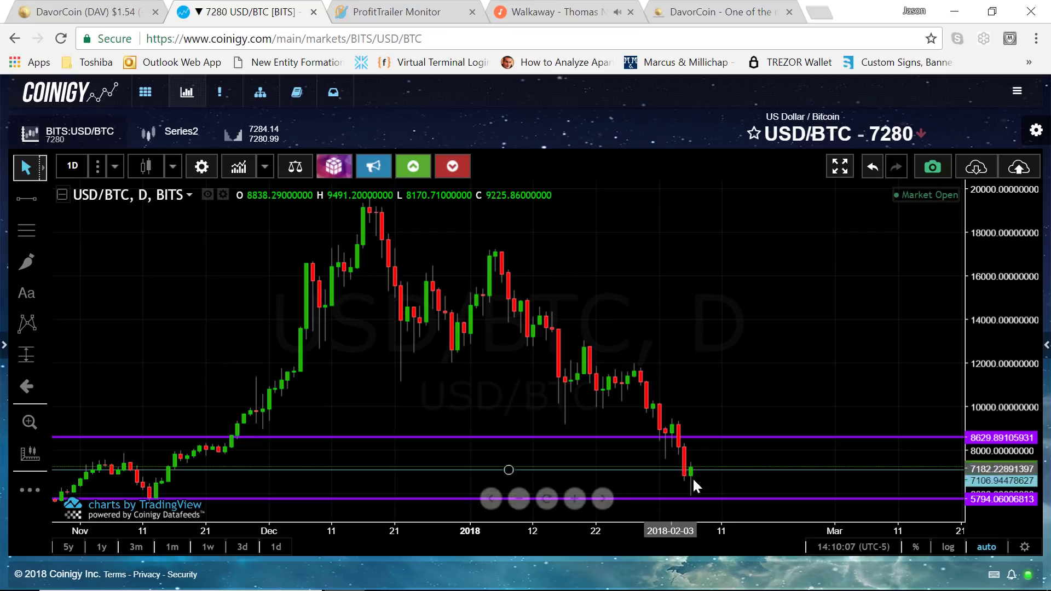
drag(697, 471, 685, 436)
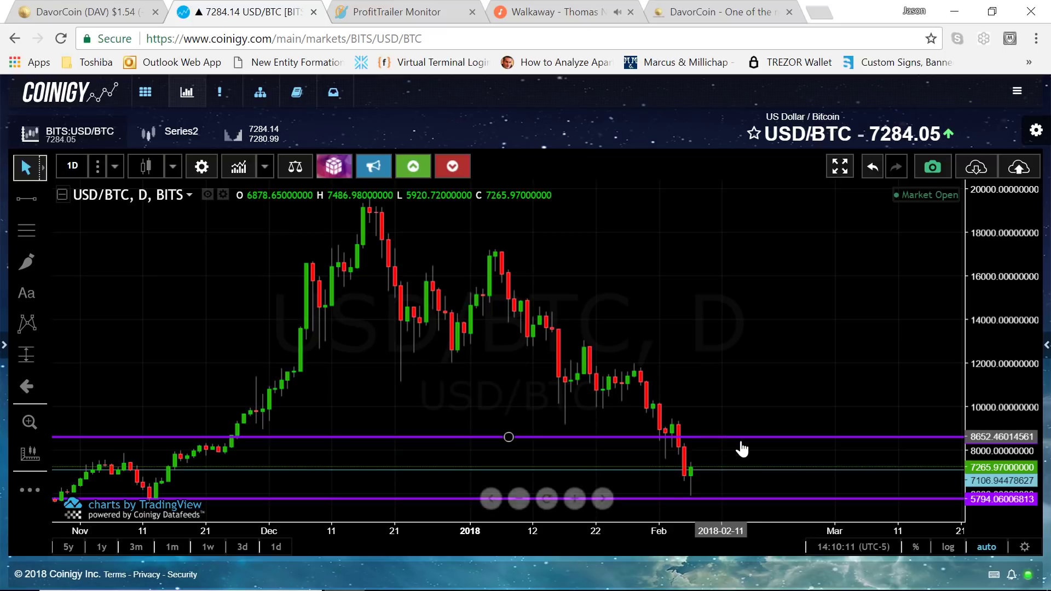
click(702, 440)
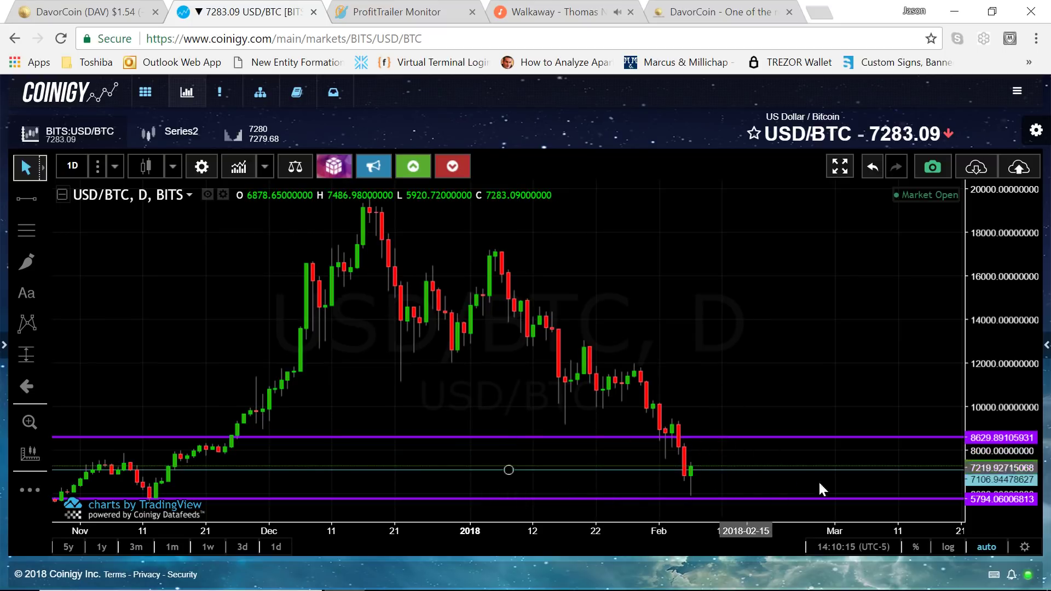
click(769, 472)
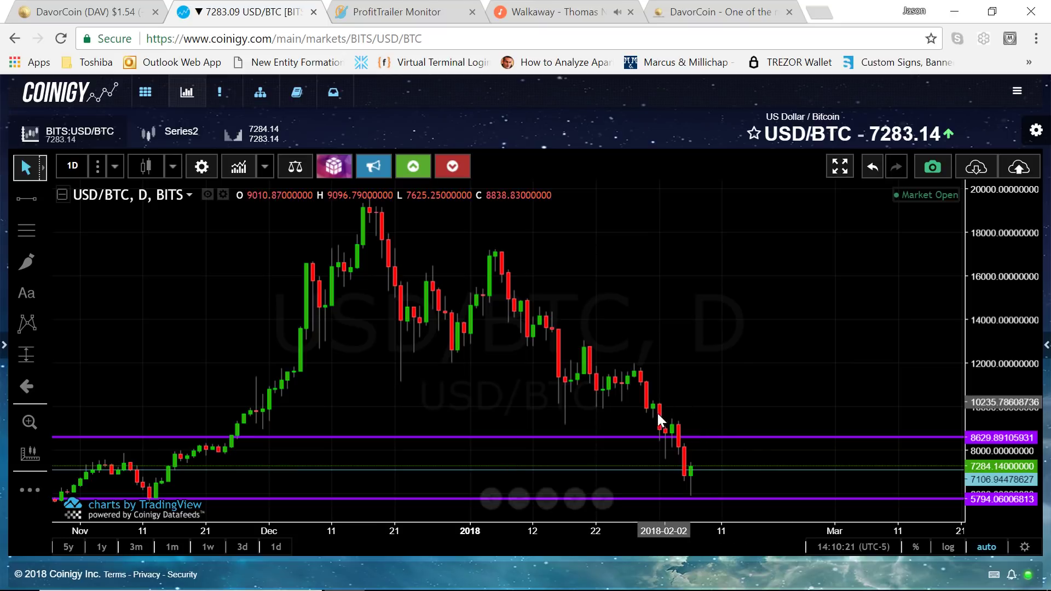
drag(706, 435, 707, 438)
key(ctrl+z)
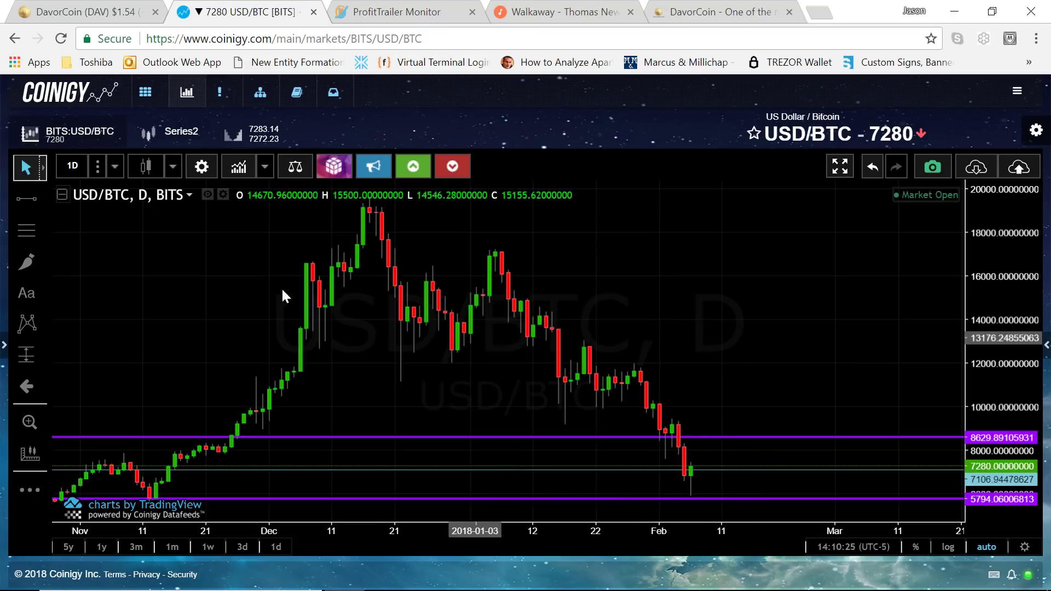
Draw a falling trend line on the daily chart from about 13,478 on January 17 to about 10,500 on February 9, 2018
click(31, 195)
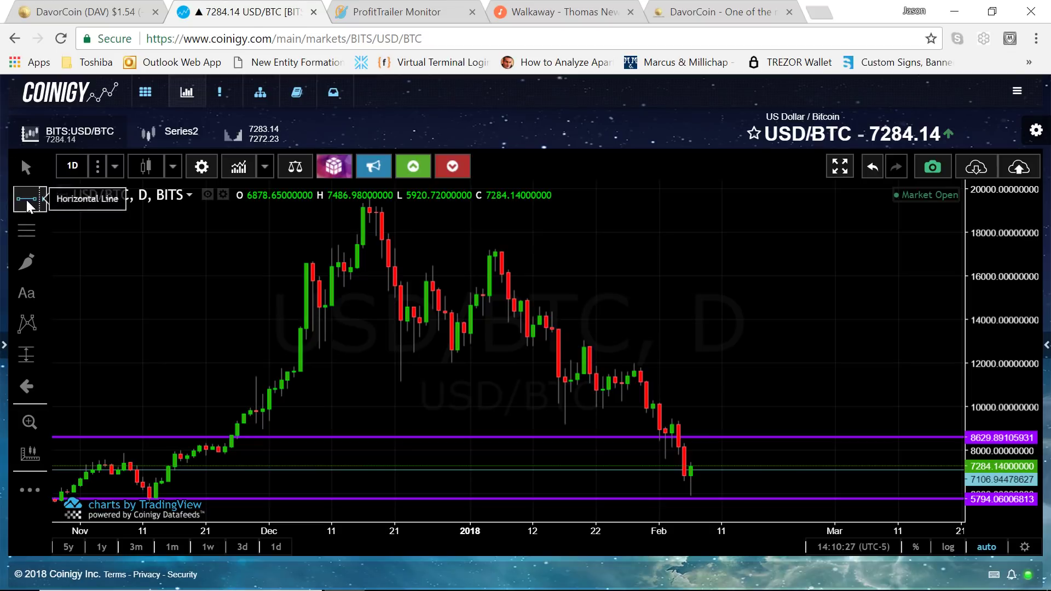
click(28, 169)
click(27, 198)
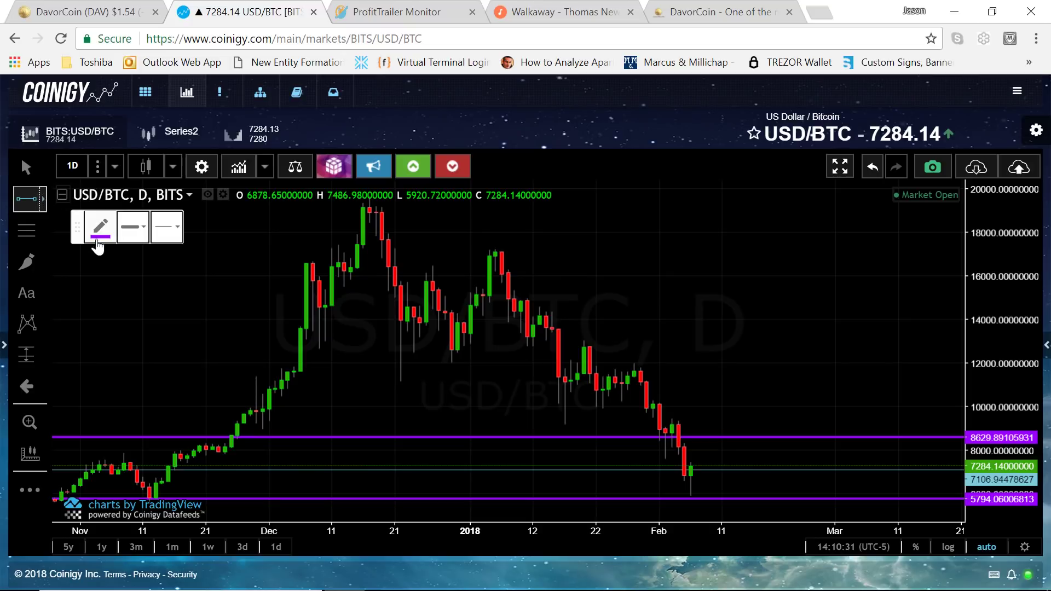
click(45, 198)
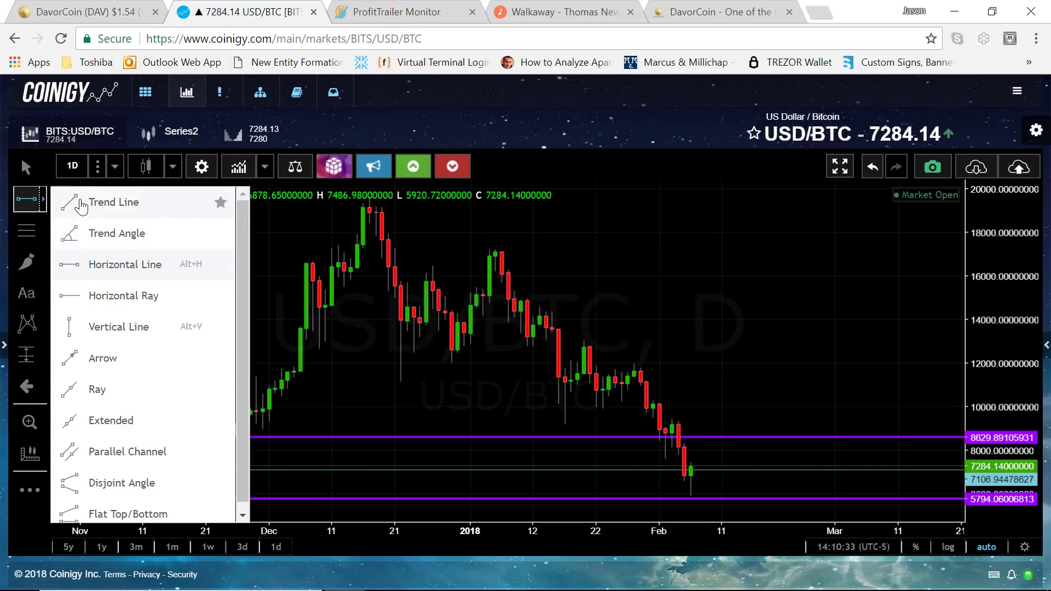
click(66, 207)
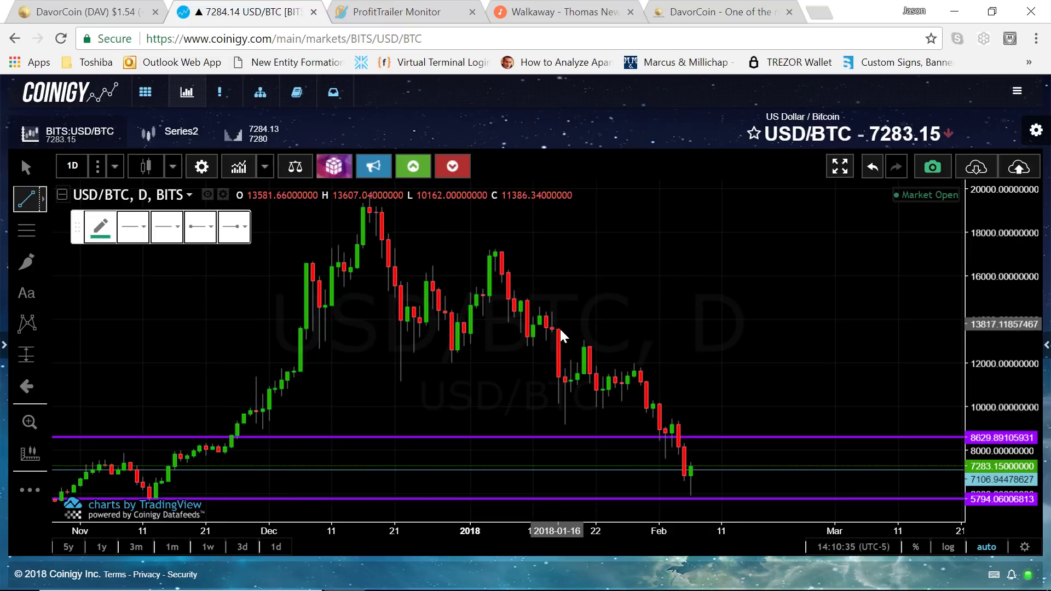
click(586, 344)
scroll(656, 361, up, 3)
drag(657, 357, 801, 396)
drag(653, 342, 621, 331)
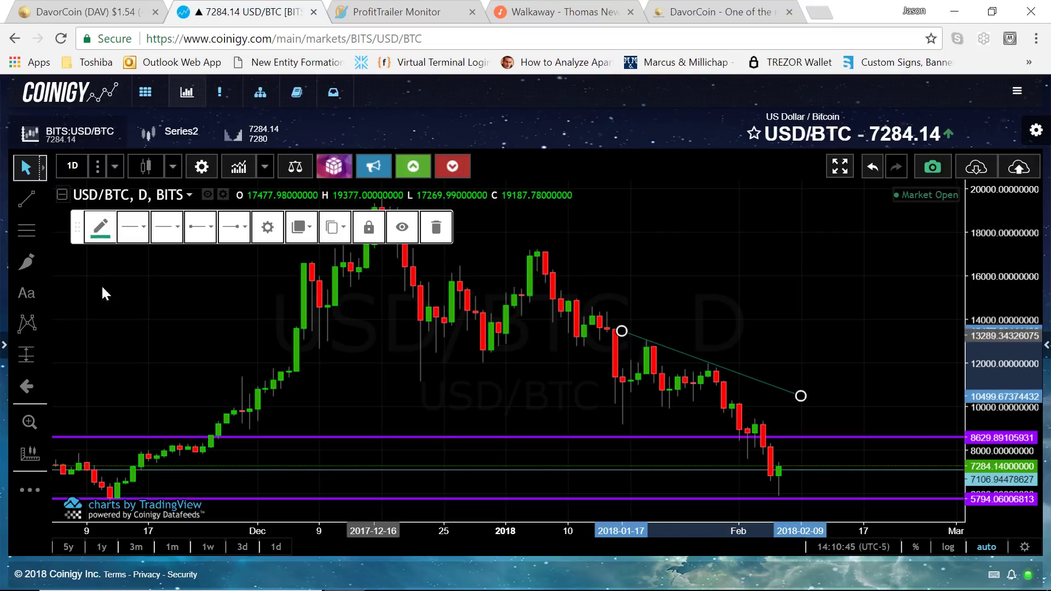
Draw a rising trend line along the lows of the second half of January 2018, extending it across the falling trend line
click(31, 204)
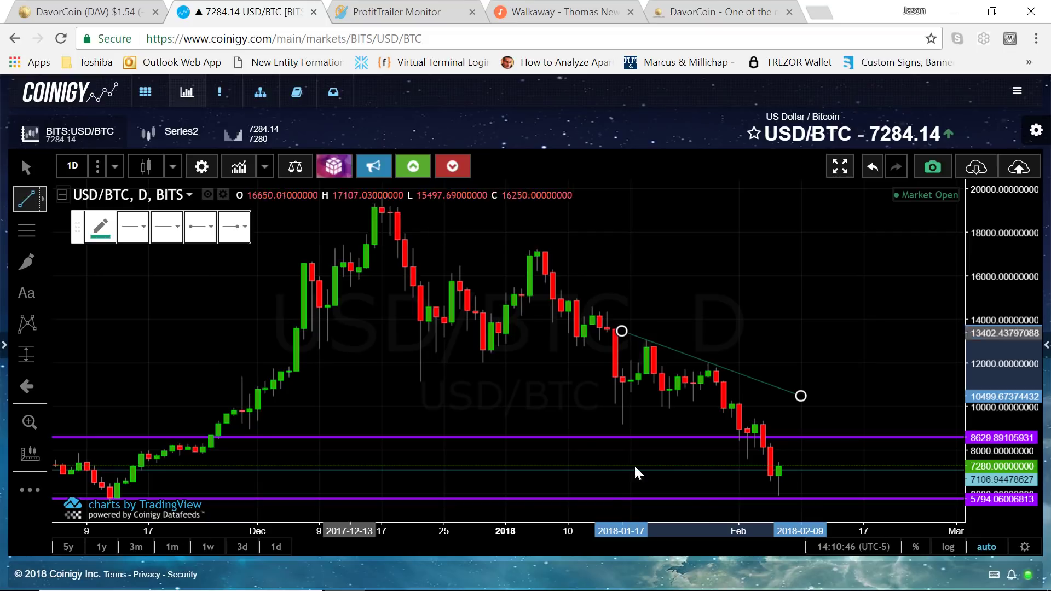
click(621, 425)
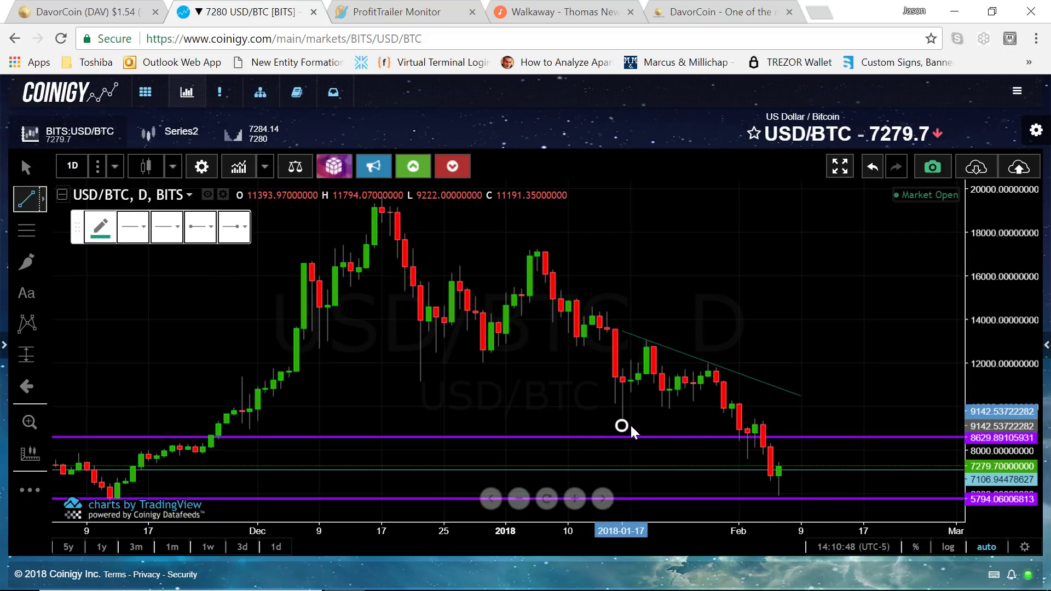
click(831, 344)
drag(622, 425, 592, 435)
click(705, 353)
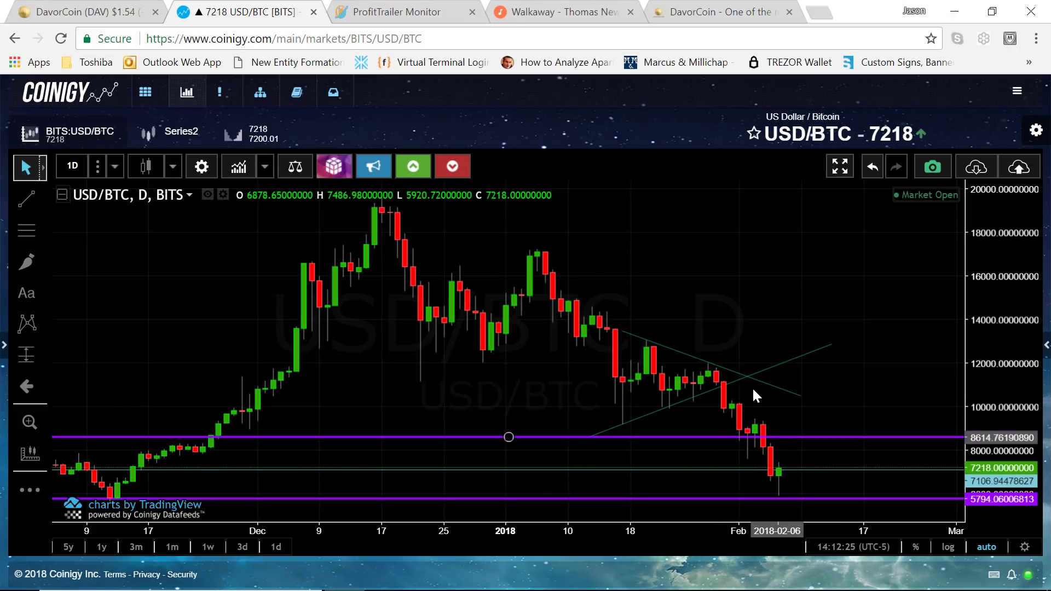
Delete the two crossing trend lines, falling and rising, from the daily USD/BTC chart
click(727, 383)
click(729, 374)
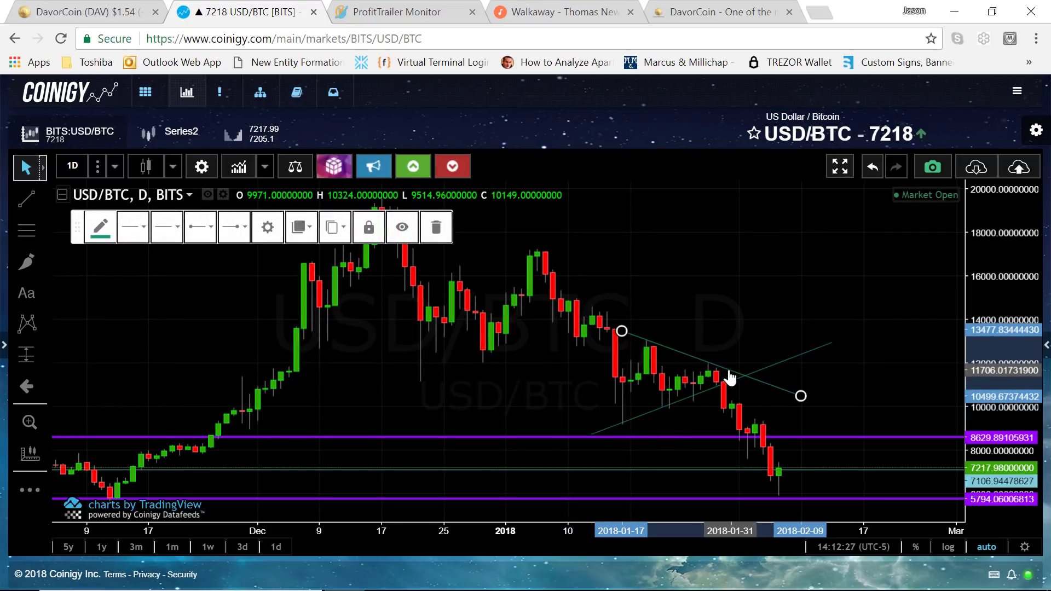
key(Delete)
click(746, 376)
key(Delete)
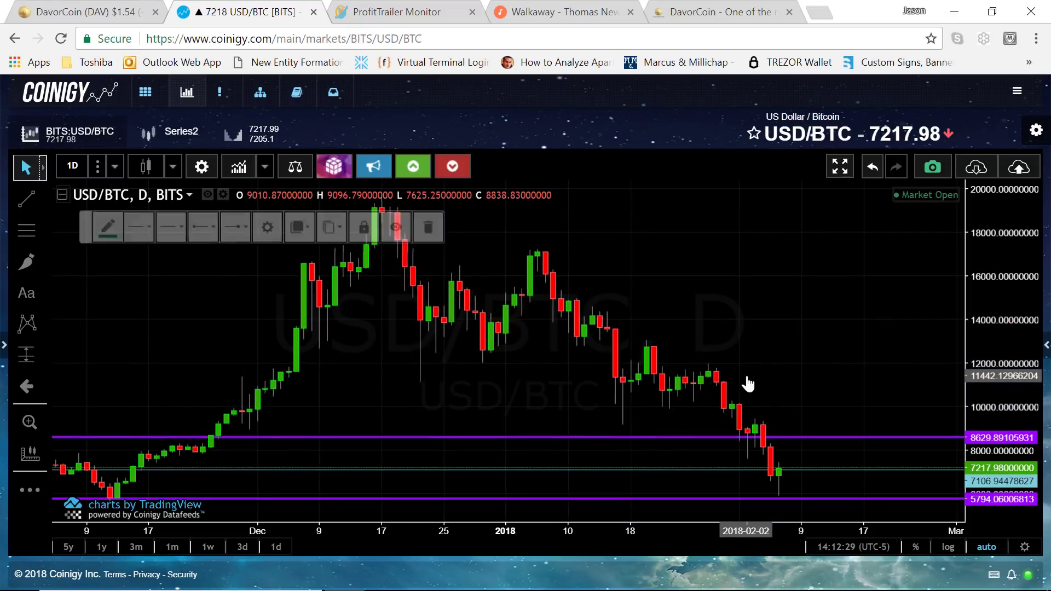
Draw a falling trend line from about 12,045 at the late-January 2018 high, along the early-February highs, to just below the lower purple level
click(27, 199)
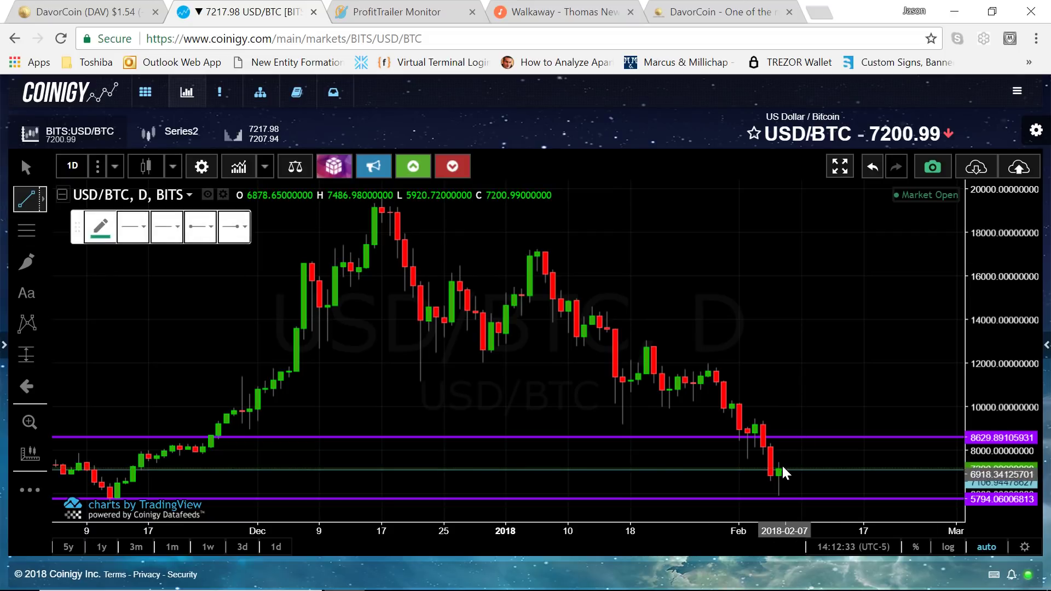
click(707, 362)
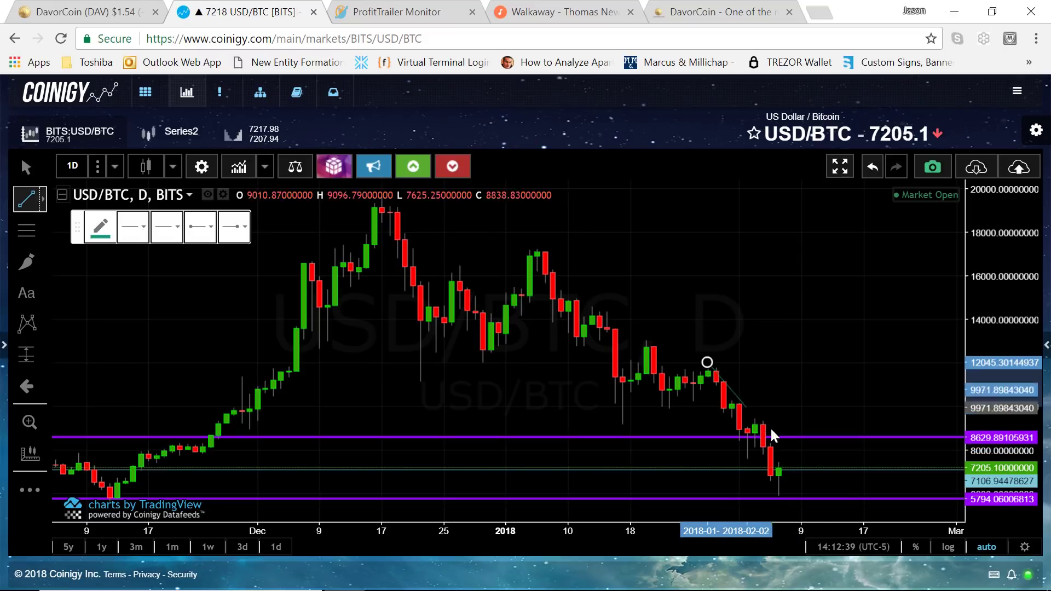
click(831, 507)
click(825, 386)
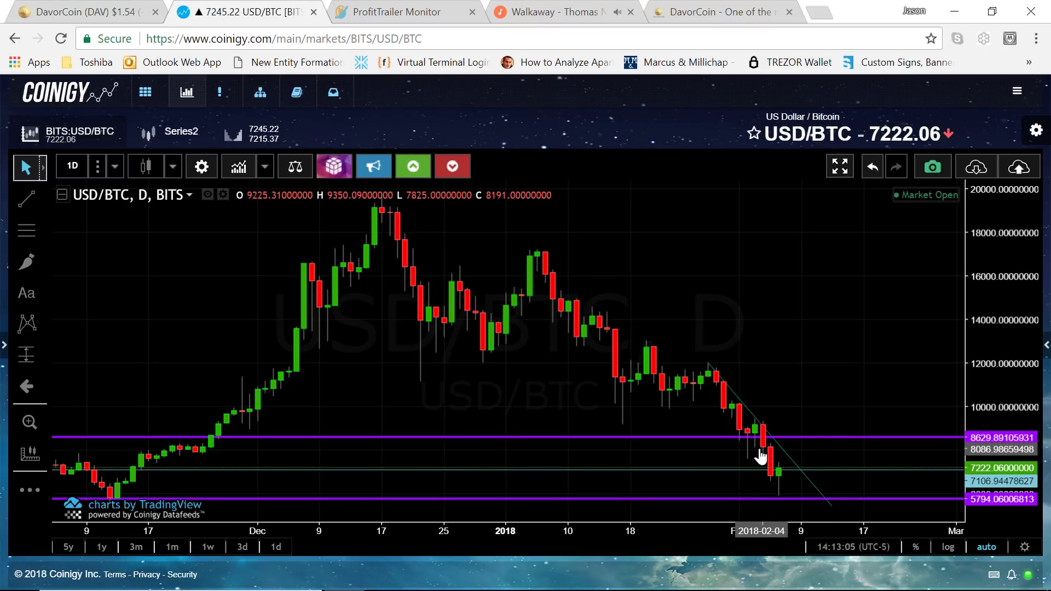
click(794, 465)
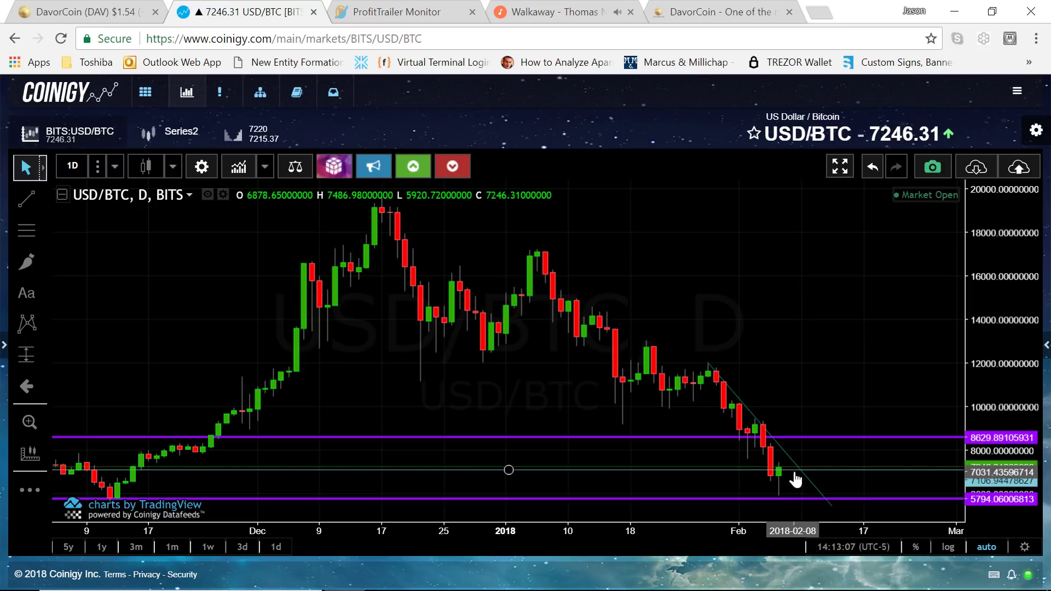
click(779, 477)
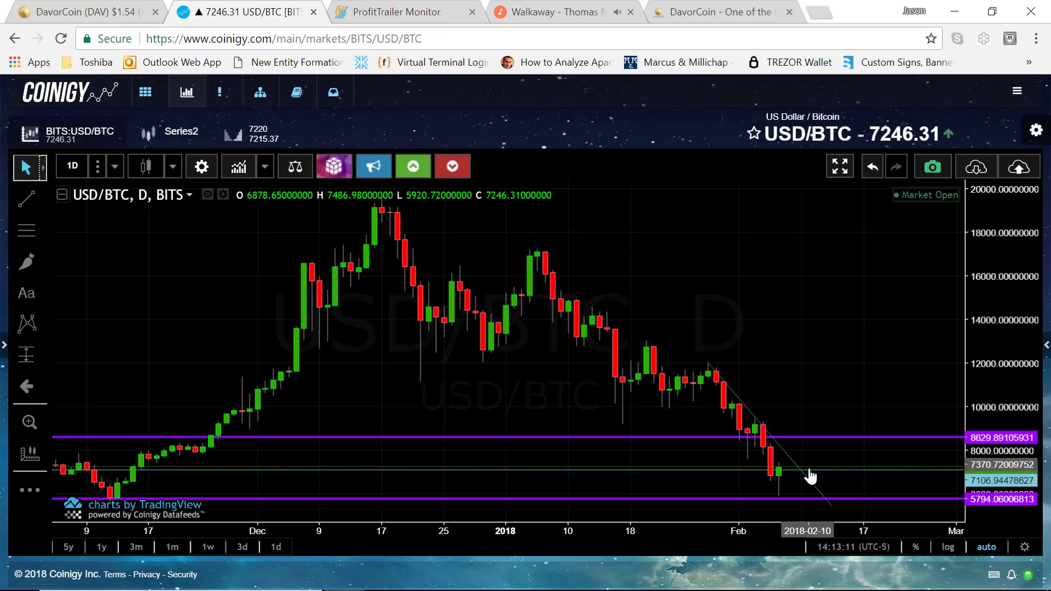
Delete the falling trend line from the daily chart and set the candle interval to 1 week
click(739, 402)
key(Delete)
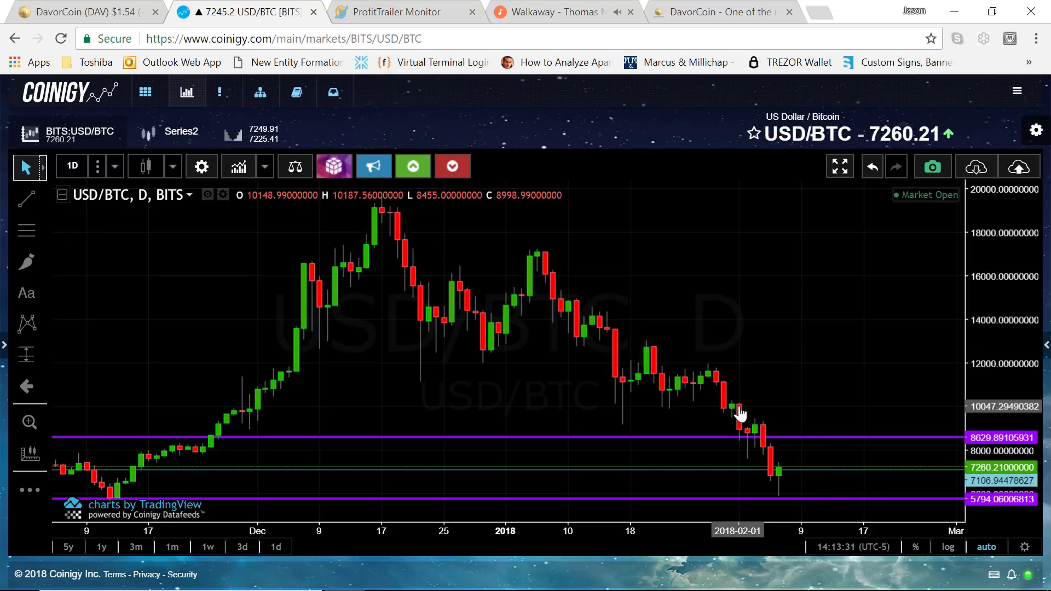
click(98, 165)
scroll(90, 493, down, 3)
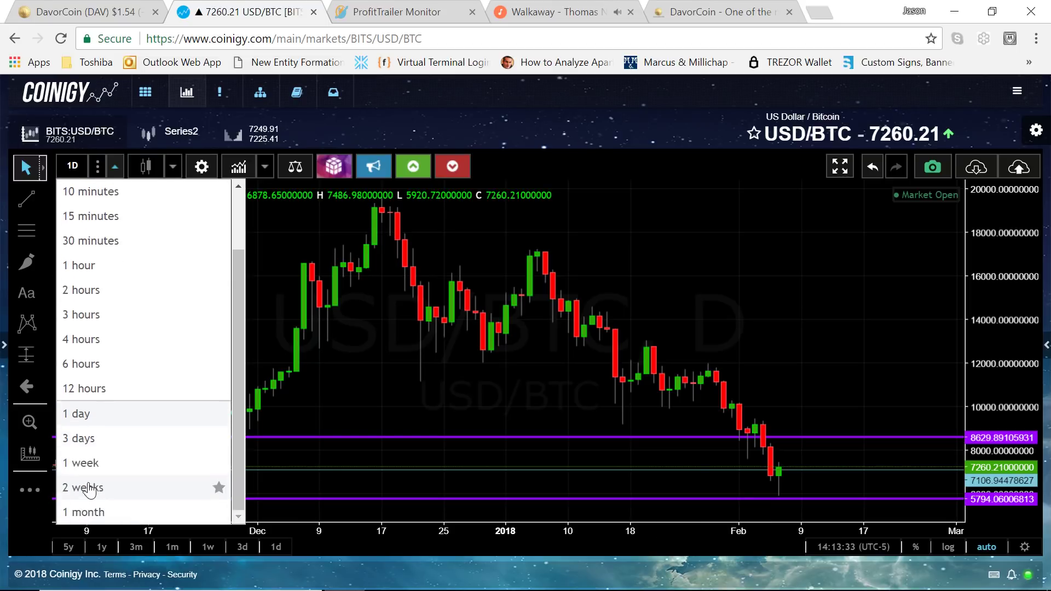
click(87, 464)
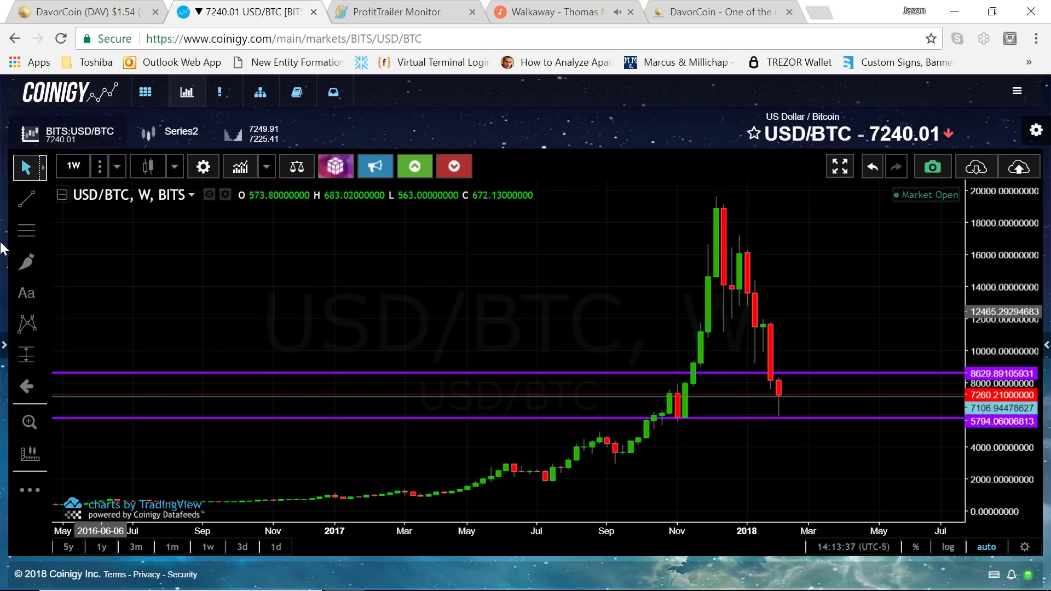
Try a rising trend line from about 5,529 on November 6, 2017 to about 11,797 on January 1, 2018, and delete it
click(28, 200)
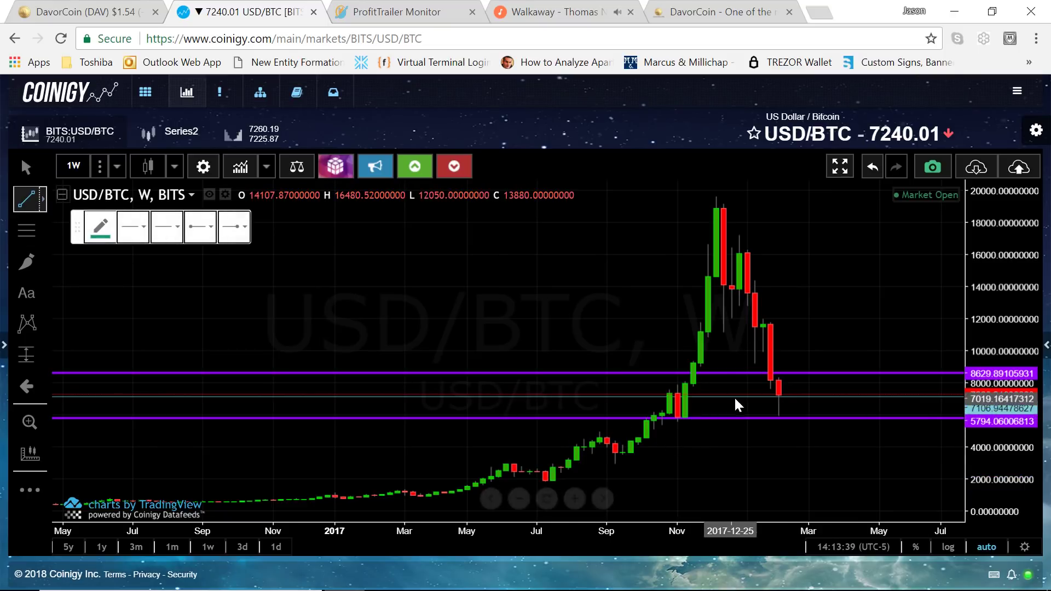
click(677, 422)
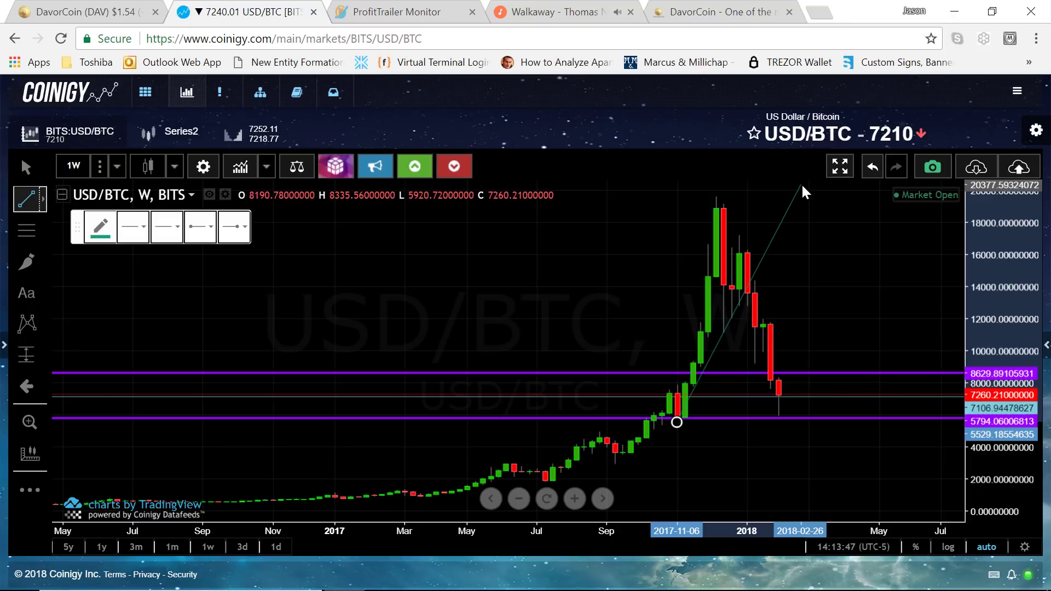
click(738, 321)
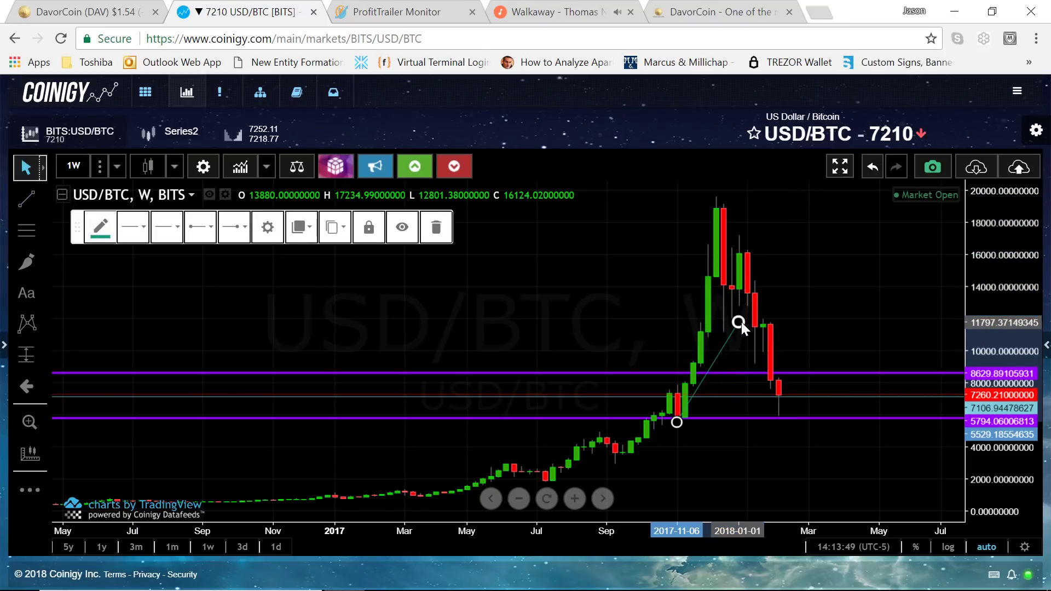
key(Delete)
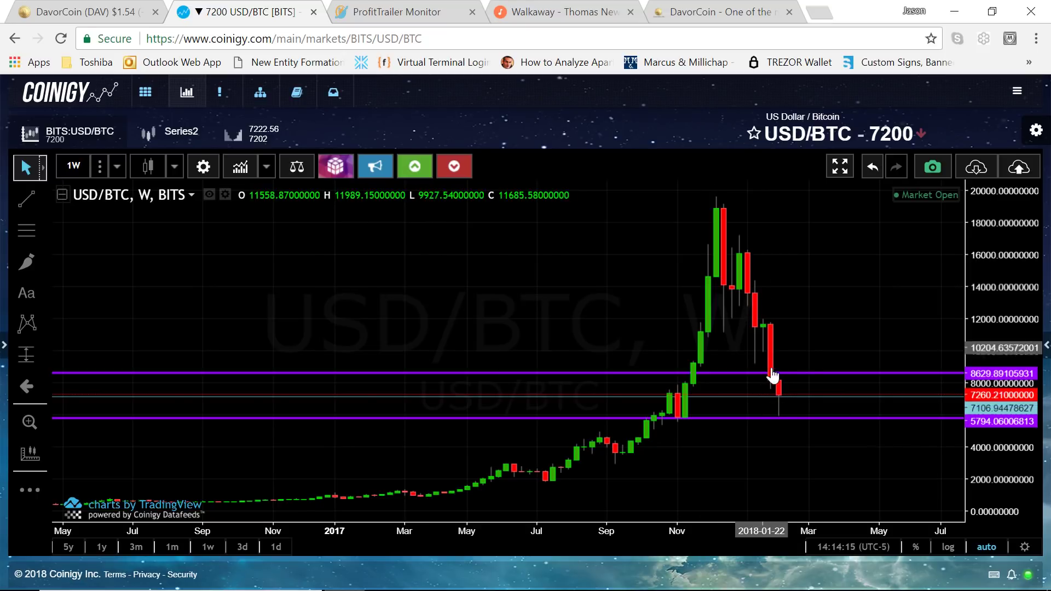
click(26, 202)
click(676, 420)
key(Escape)
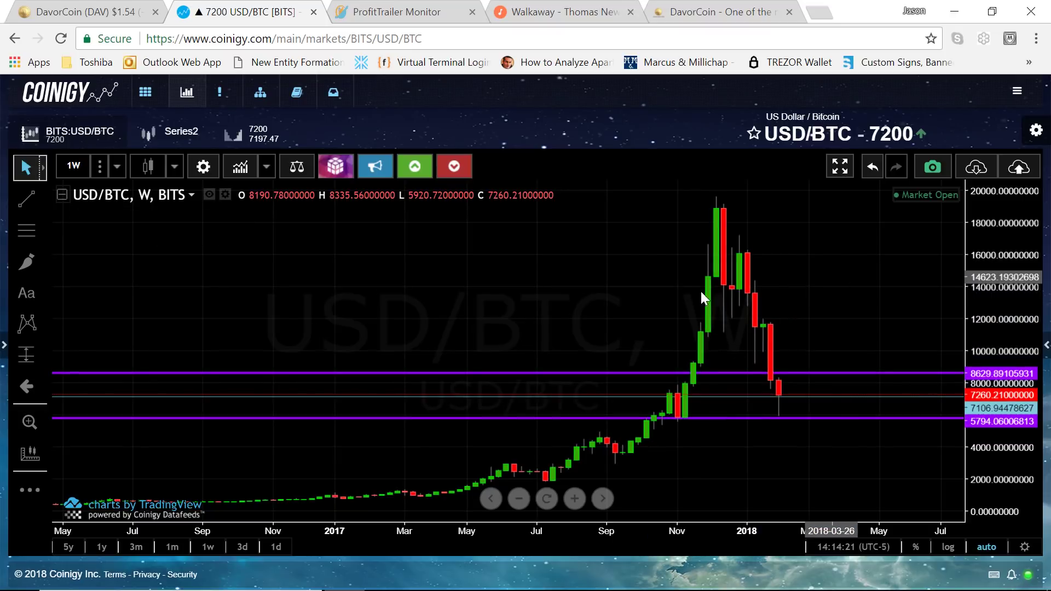
Try a rising trend line from about 5,683 on November 6, 2017 to about 15,394 on May 21, 2018, and delete it
click(41, 202)
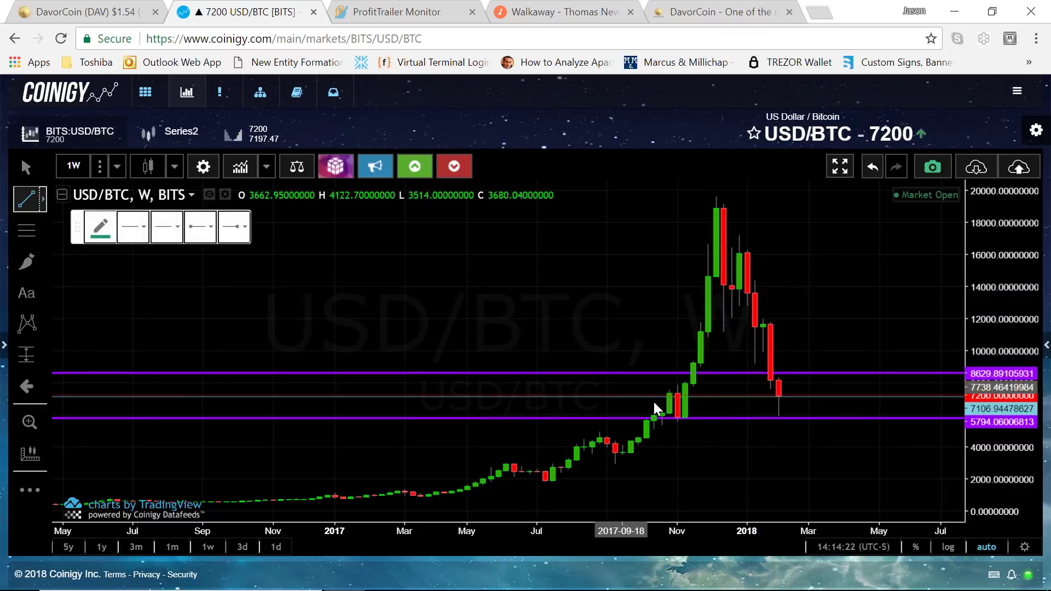
click(677, 420)
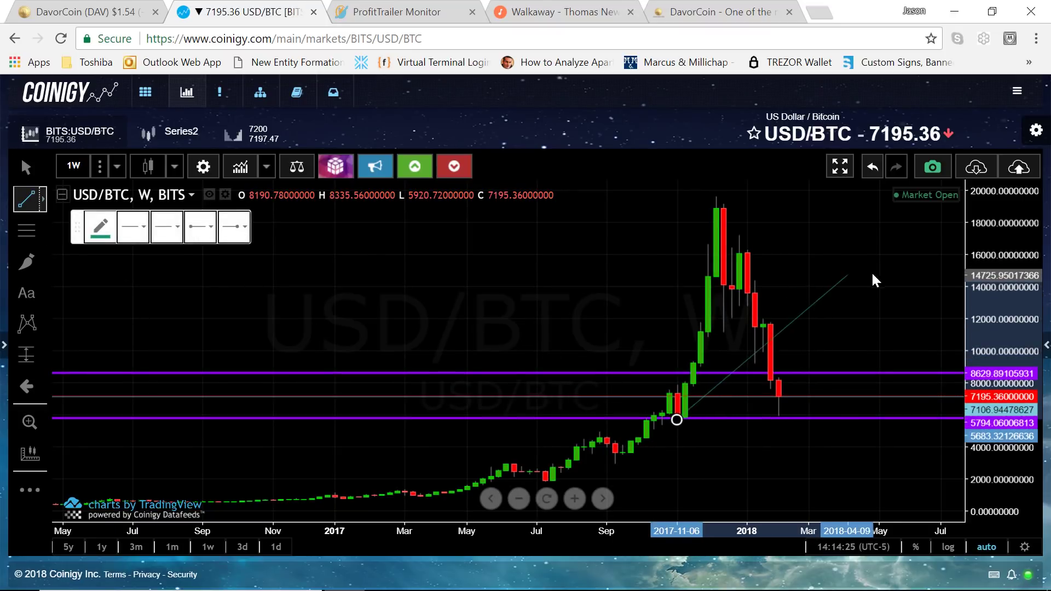
click(894, 264)
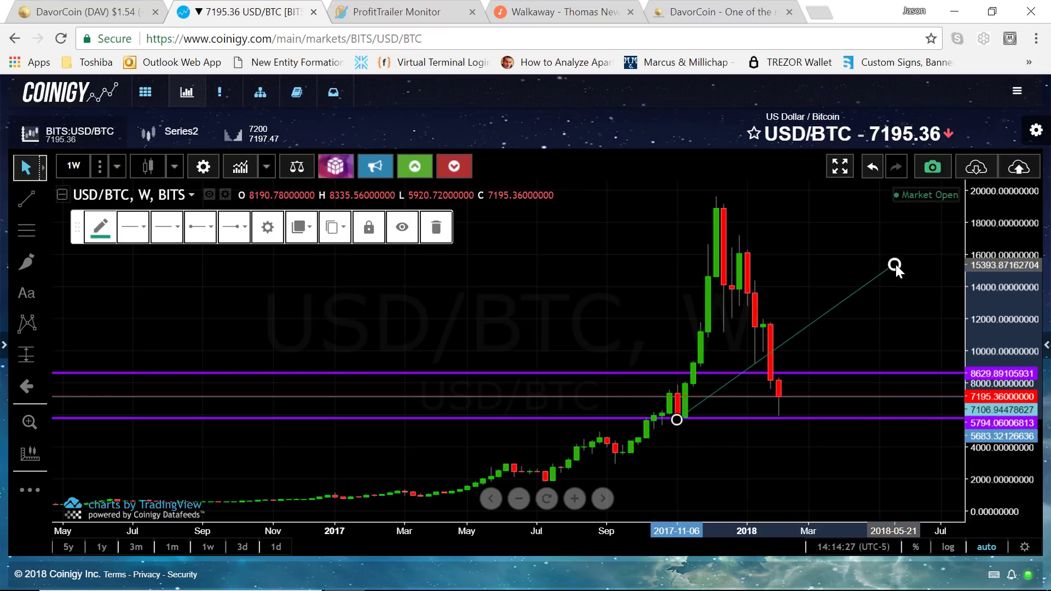
key(Delete)
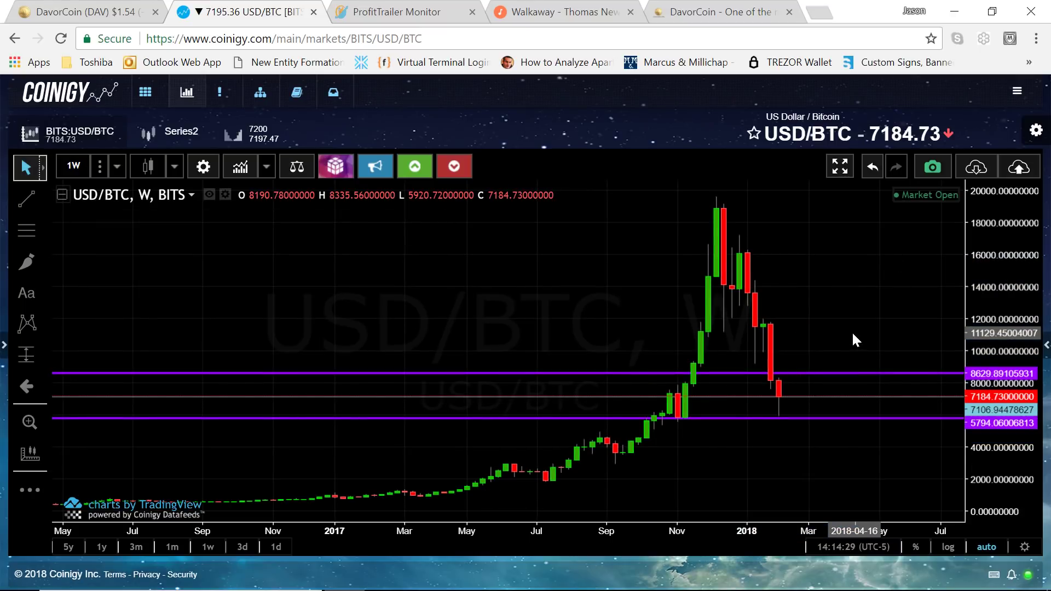
click(31, 199)
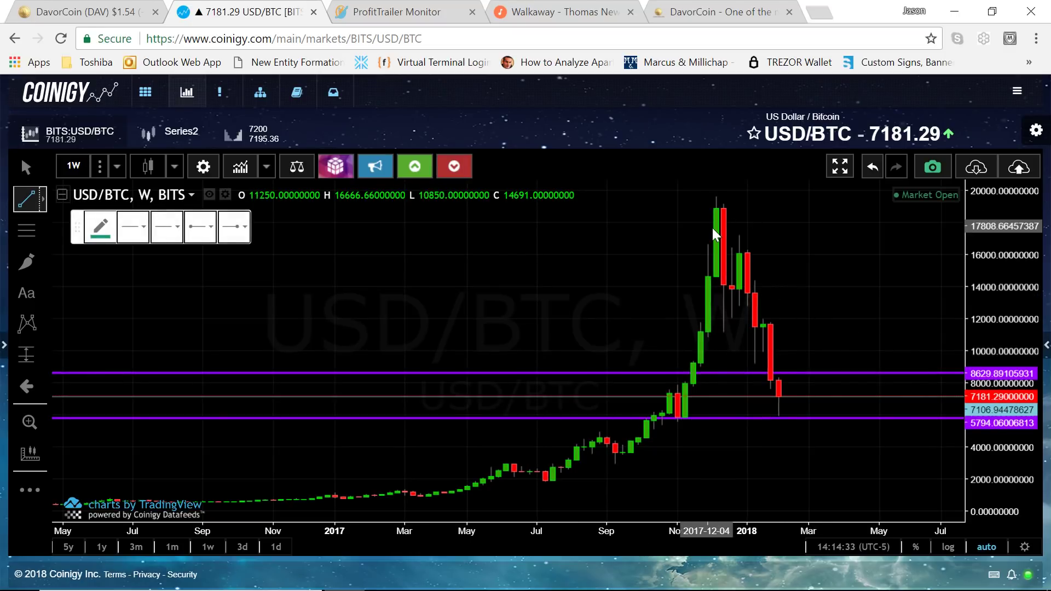
click(718, 198)
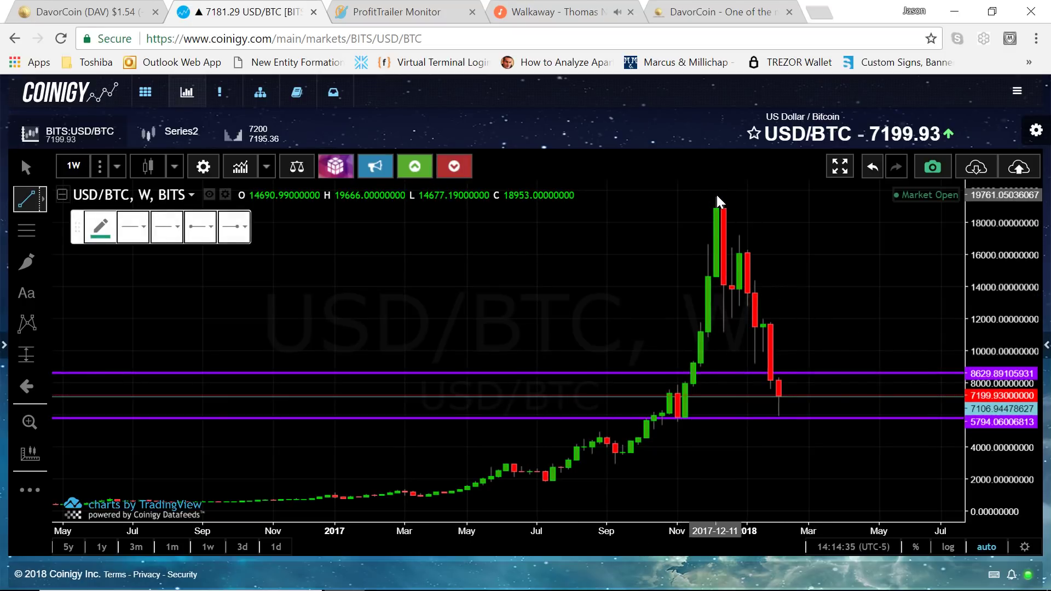
key(Escape)
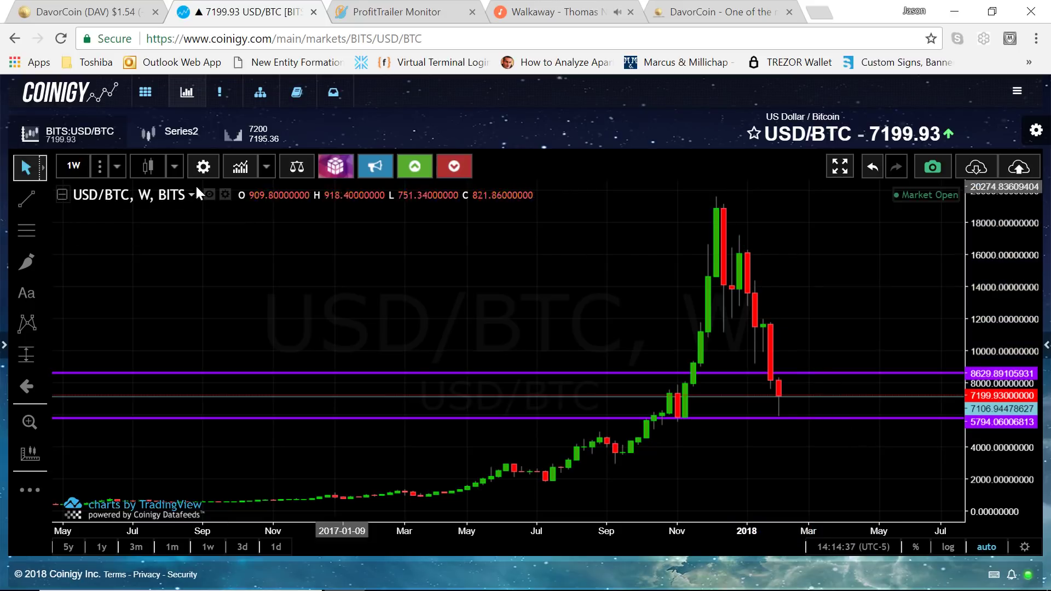
Draw a falling trend line on the weekly chart from about 19,607 on December 11, 2017 to about 3,628 on April 30, 2018
click(31, 199)
click(716, 198)
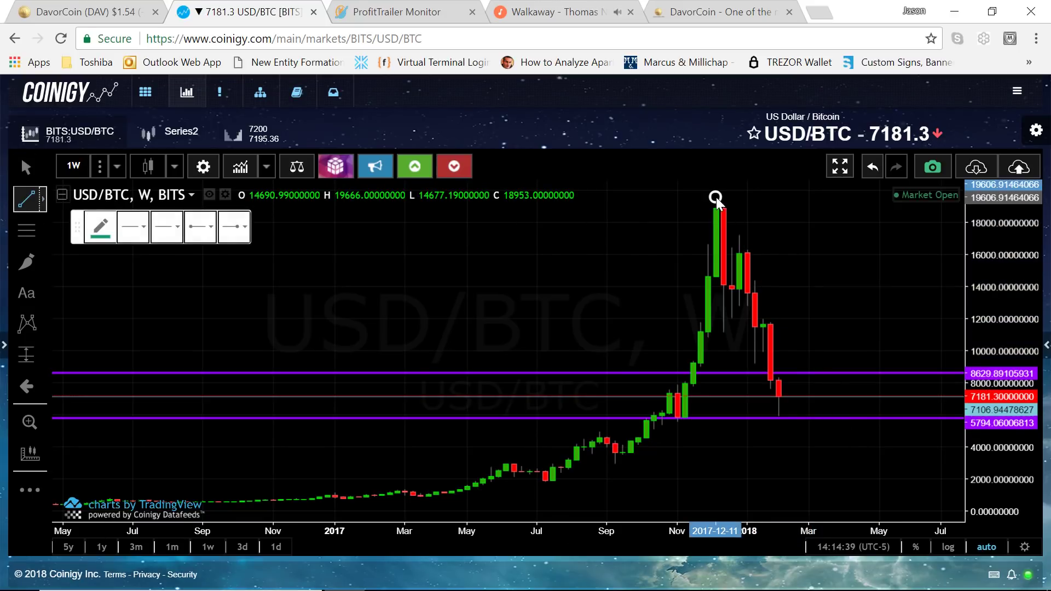
click(870, 453)
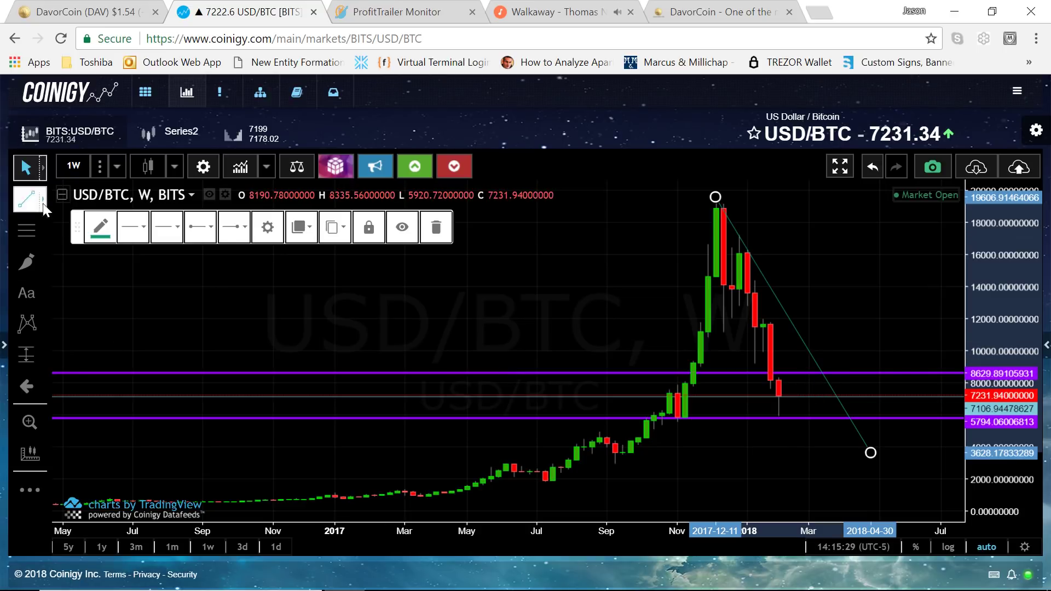
click(796, 392)
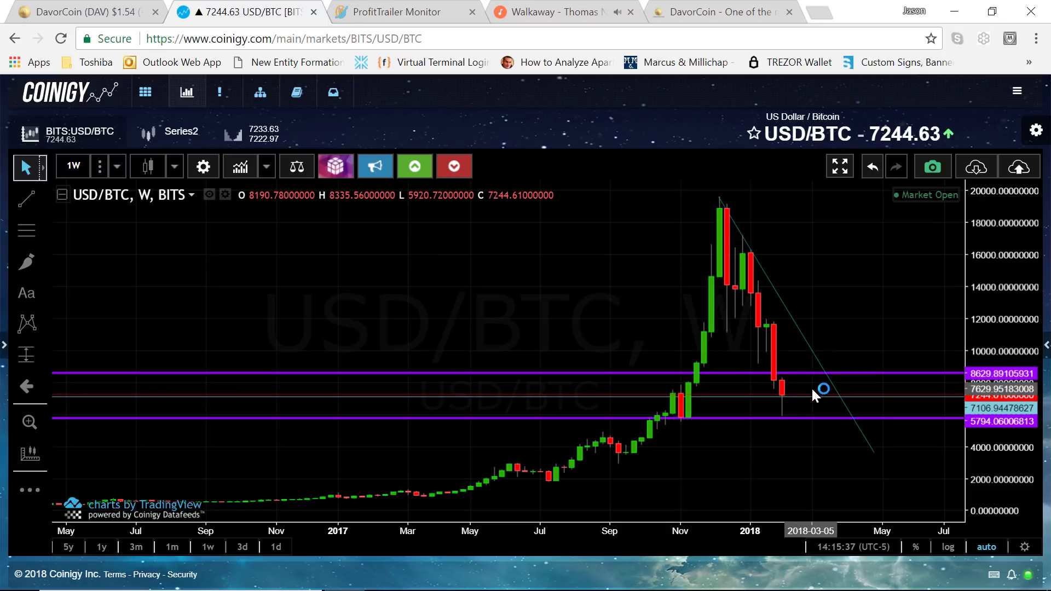
click(810, 345)
click(811, 323)
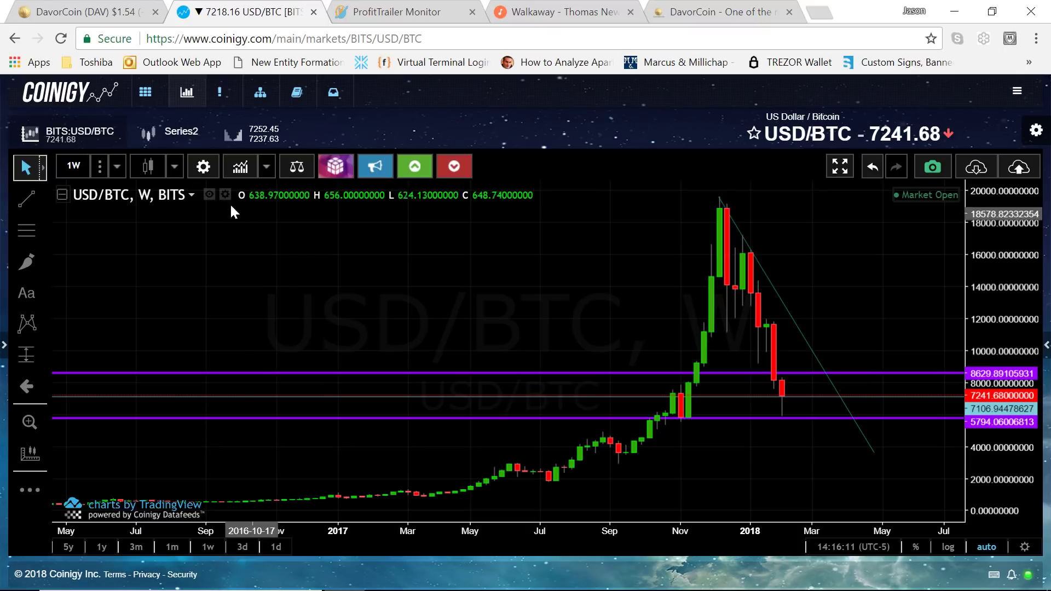
On the 1-day candle interval, draw a falling trend line from about 12,008 on January 28 to about 5,184 on February 13, 2018
click(63, 173)
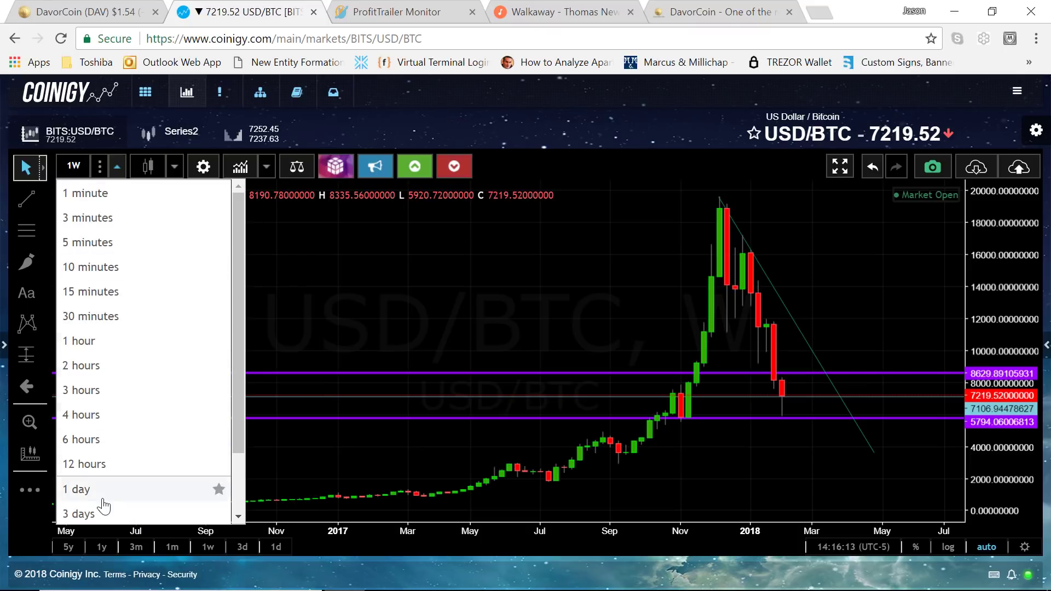
click(82, 489)
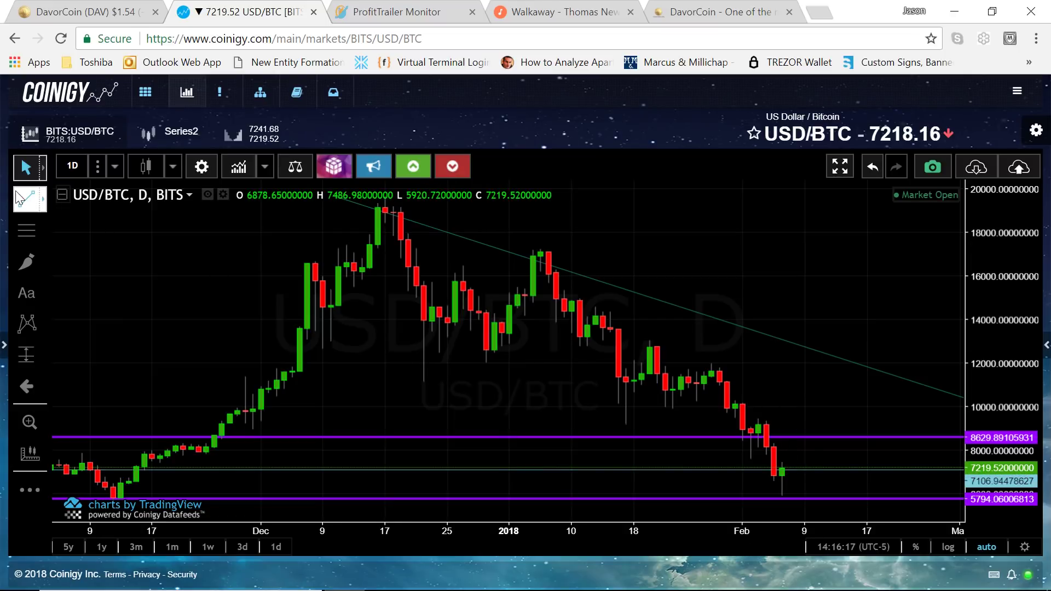
click(28, 206)
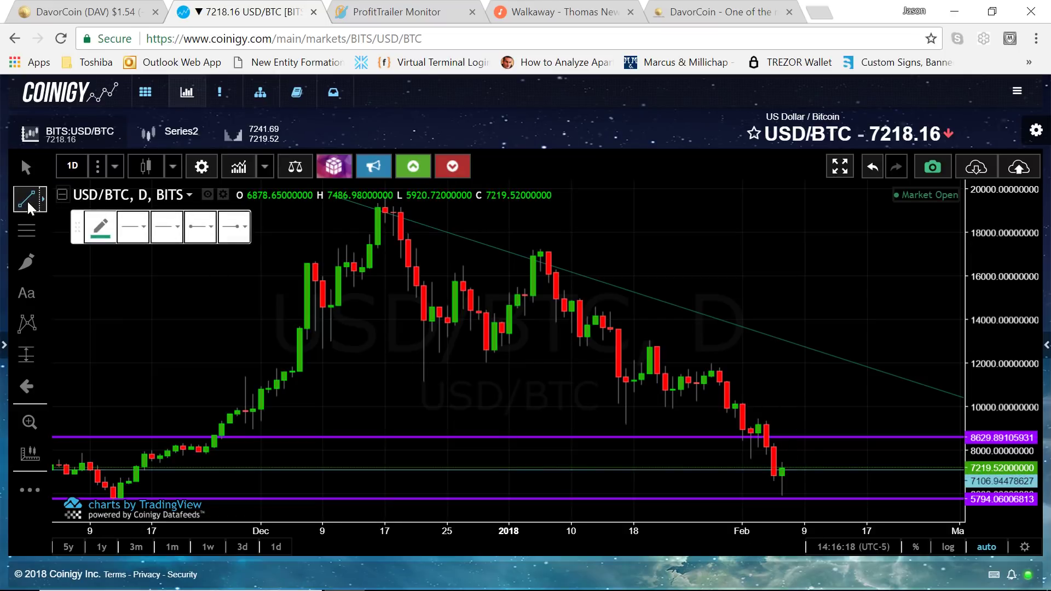
click(710, 363)
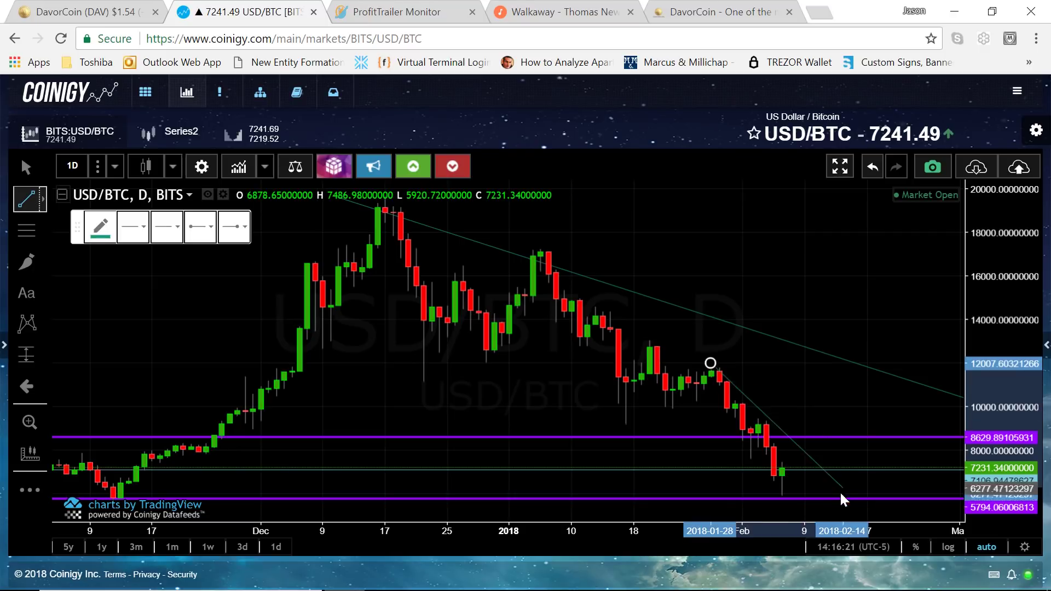
click(835, 511)
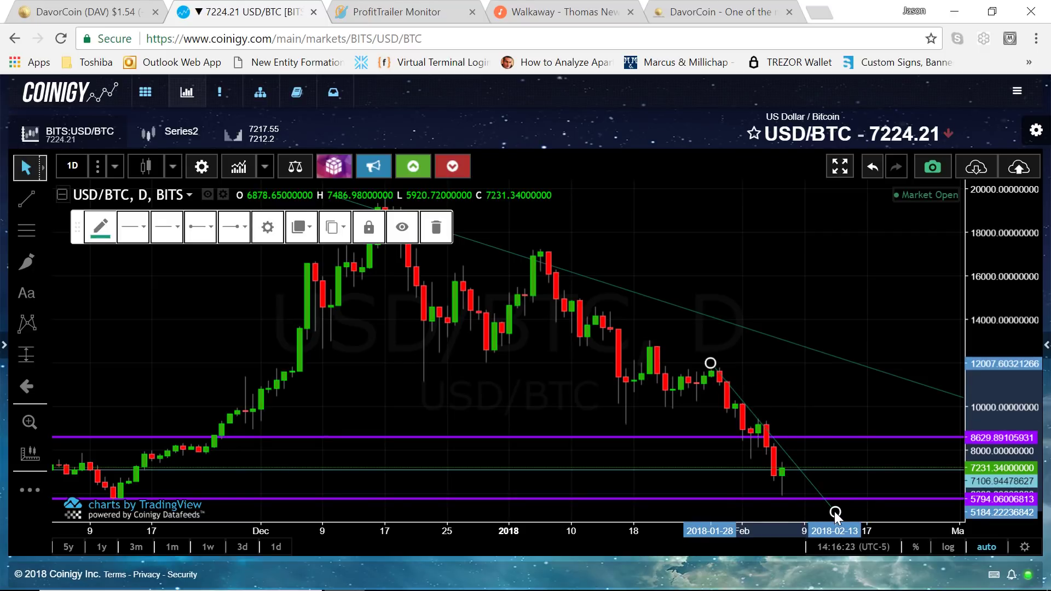
click(764, 382)
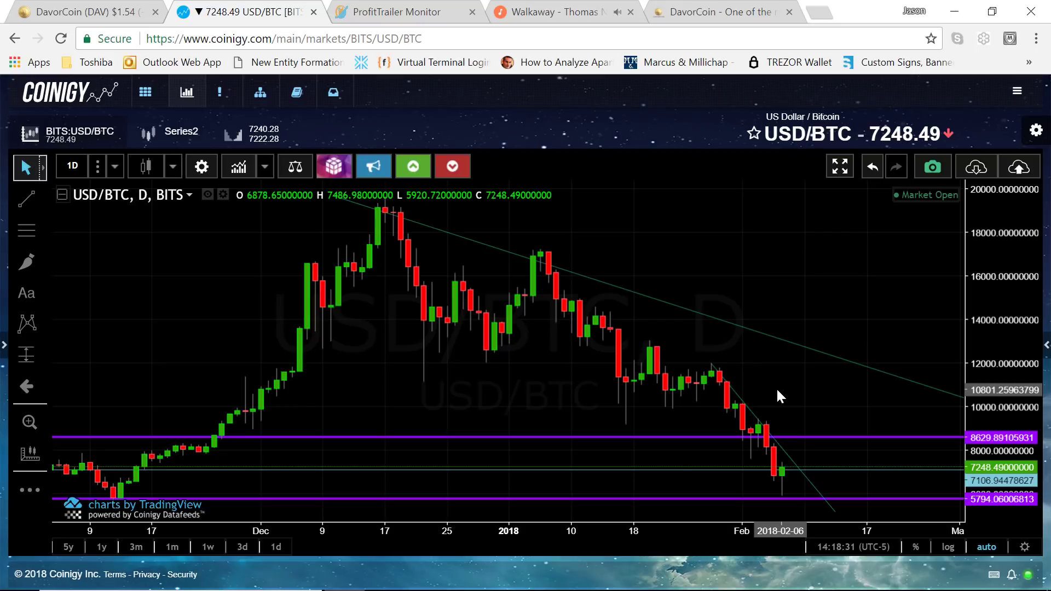
Set the USD/BTC chart's candle interval to 1 month, and minimise the browser window after viewing the chart
click(80, 171)
scroll(106, 433, down, 3)
click(113, 501)
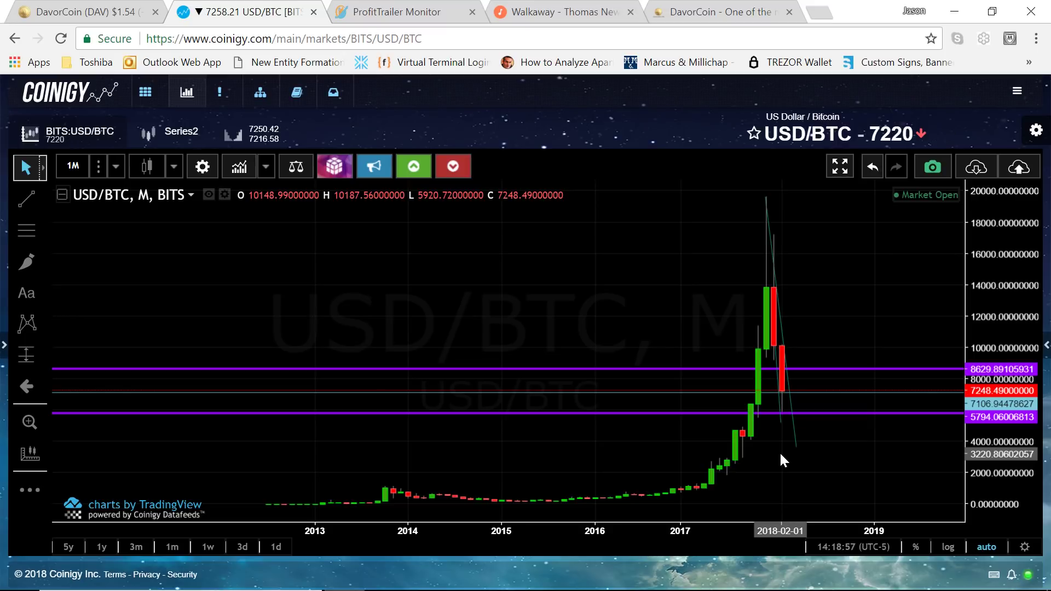
click(955, 14)
click(1028, 125)
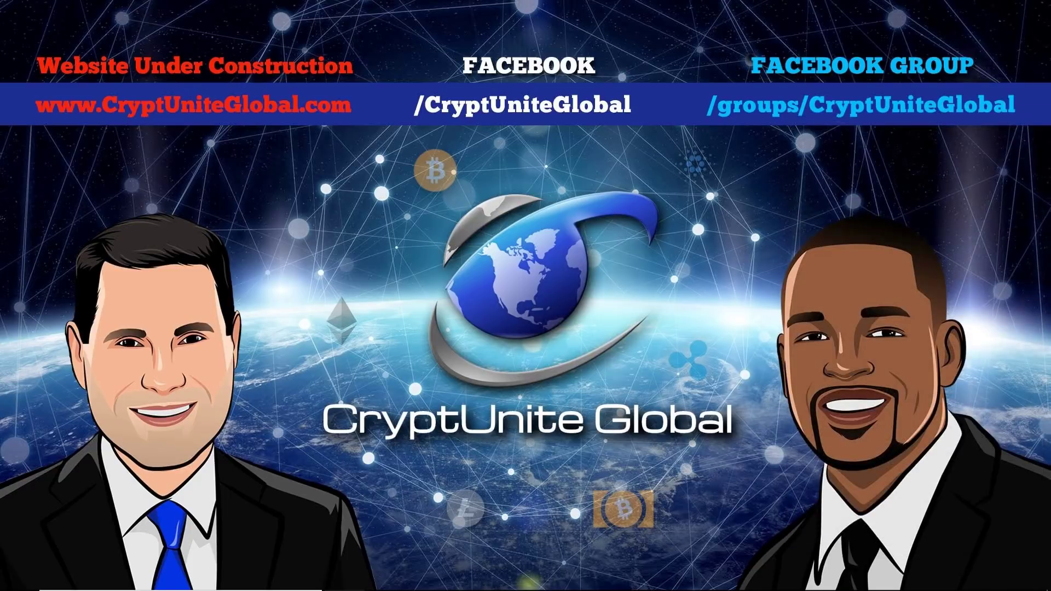